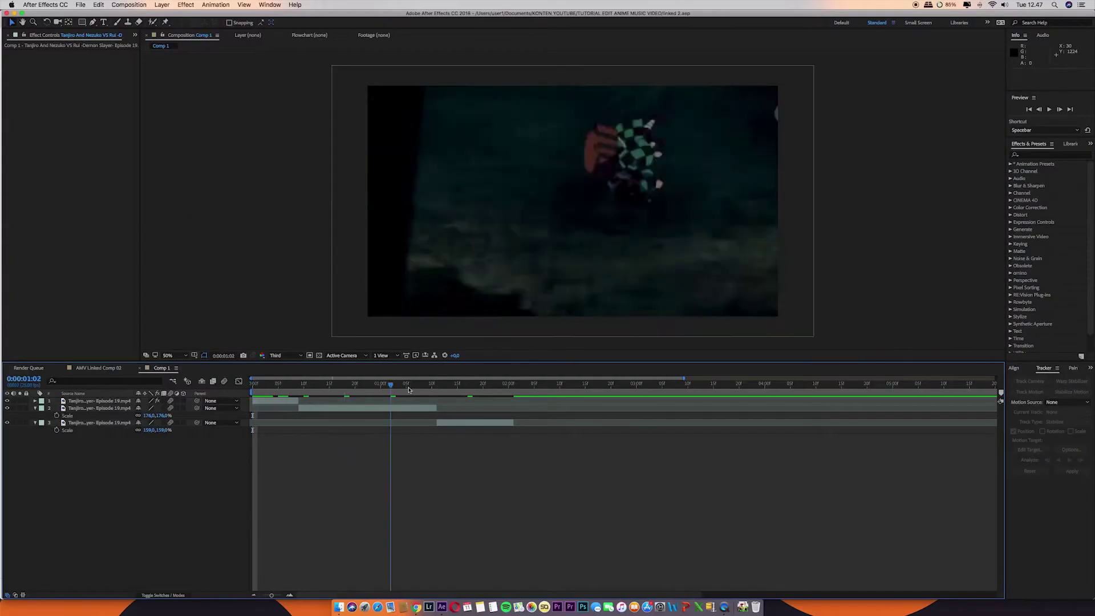
Step: Scrub through the opening frames and select each of the three clip layers in turn
{"action": "mouse_move", "coordinate": [272, 397]}
{"action": "left_mouse_down"}
{"action": "mouse_move", "coordinate": [372, 396]}
{"action": "mouse_move", "coordinate": [249, 405]}
{"action": "left_mouse_up"}
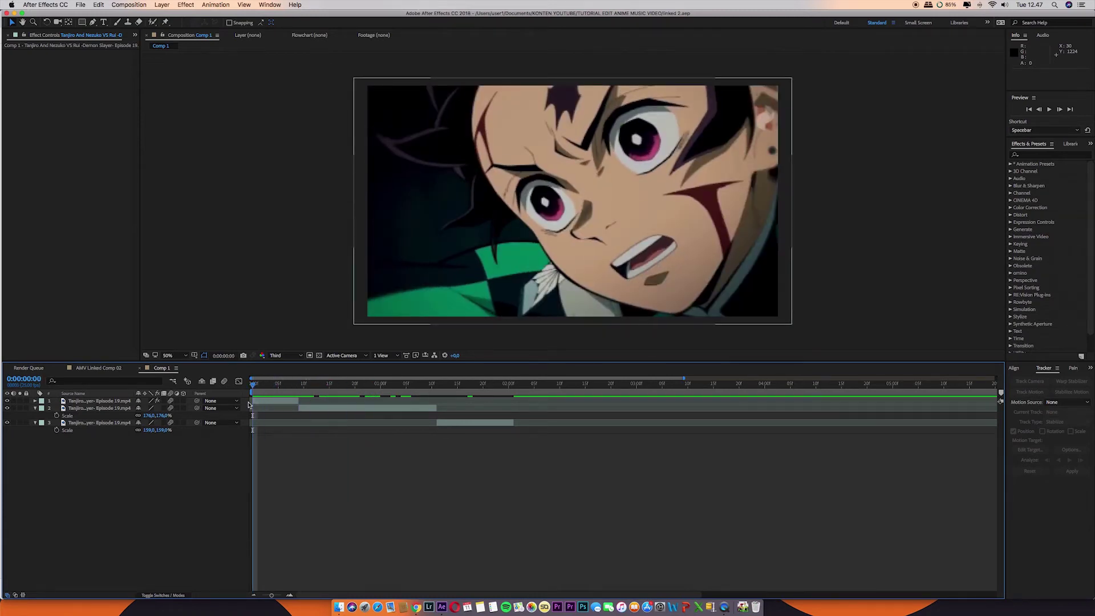
{"action": "left_click", "coordinate": [268, 401]}
{"action": "left_click_drag", "start_coordinate": [253, 386], "coordinate": [288, 390]}
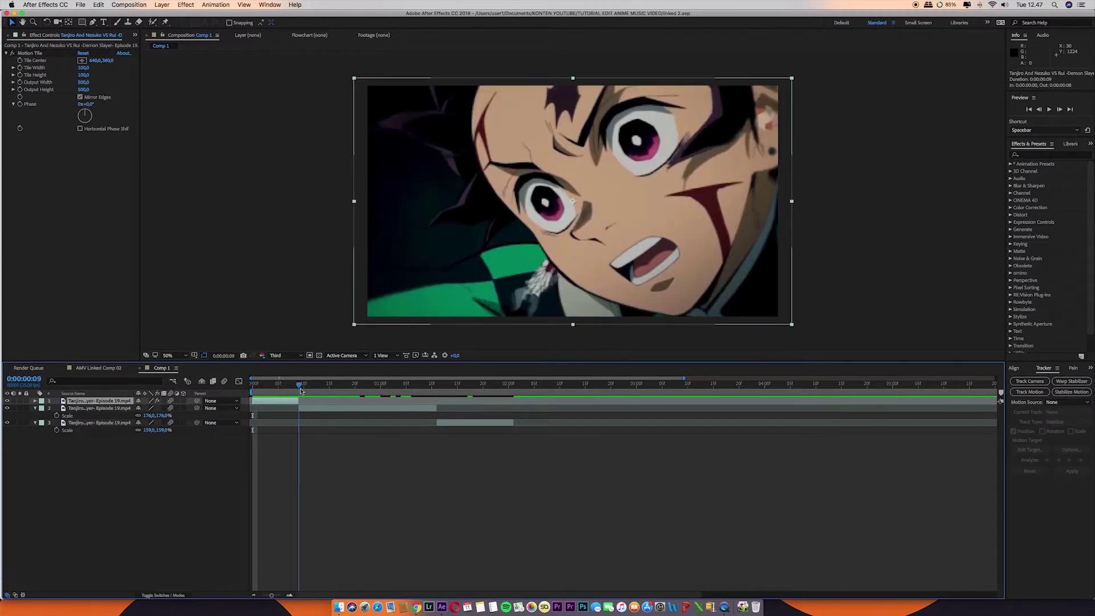
{"action": "key", "text": "Page_Down"}
{"action": "key", "text": "Page_Down"}
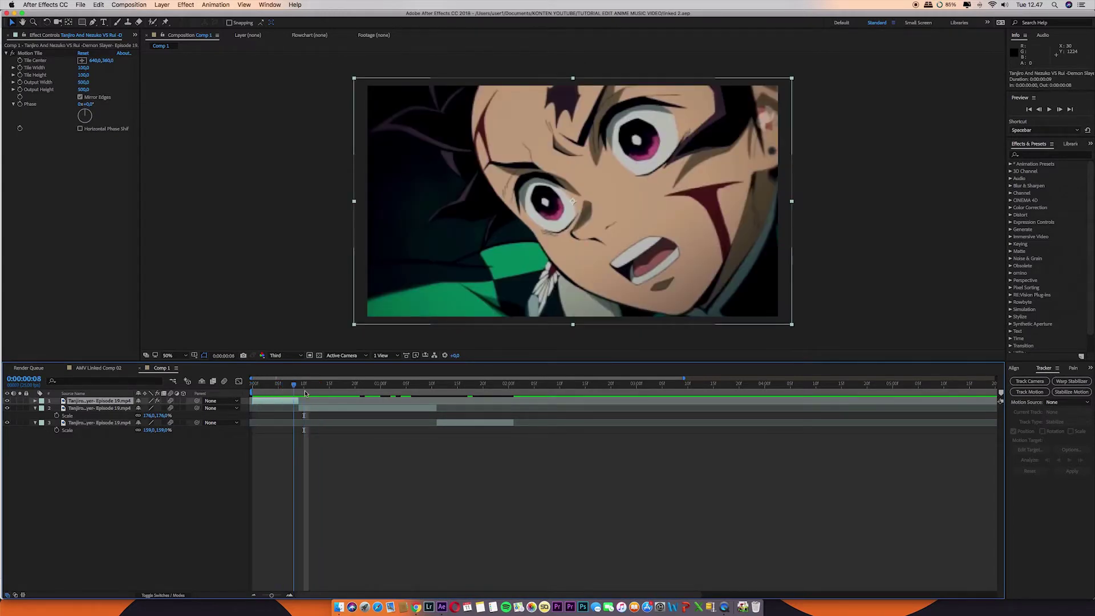
{"action": "mouse_move", "coordinate": [285, 392]}
{"action": "left_mouse_down"}
{"action": "mouse_move", "coordinate": [278, 402]}
{"action": "mouse_move", "coordinate": [330, 386]}
{"action": "left_mouse_up"}
{"action": "left_click", "coordinate": [365, 409]}
{"action": "left_click", "coordinate": [447, 384]}
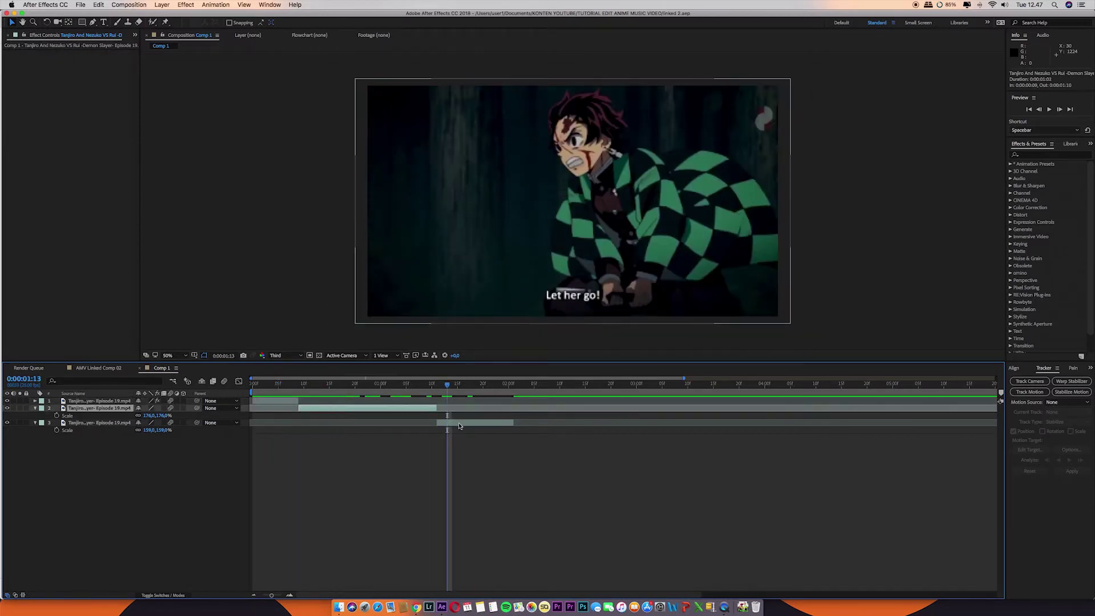
{"action": "left_click", "coordinate": [460, 426]}
{"action": "left_click", "coordinate": [520, 386]}
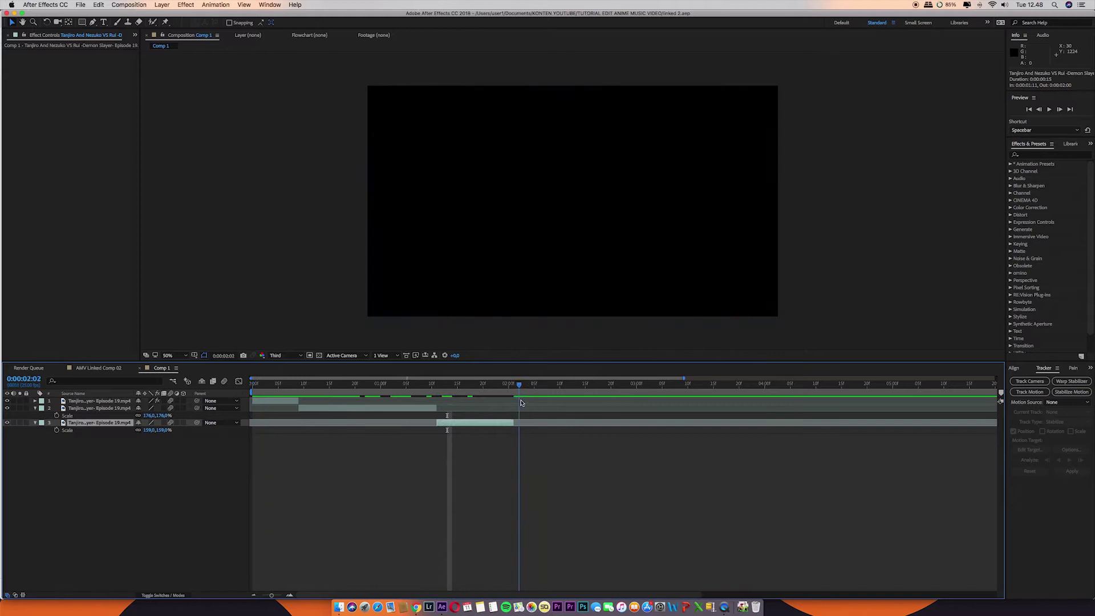
Step: Zoom the timeline to the first second and show layer 1's Scale (160%) at frame 0
{"action": "key", "text": "equal"}
{"action": "key", "text": "equal"}
{"action": "key", "text": "Home"}
{"action": "left_click", "coordinate": [267, 401]}
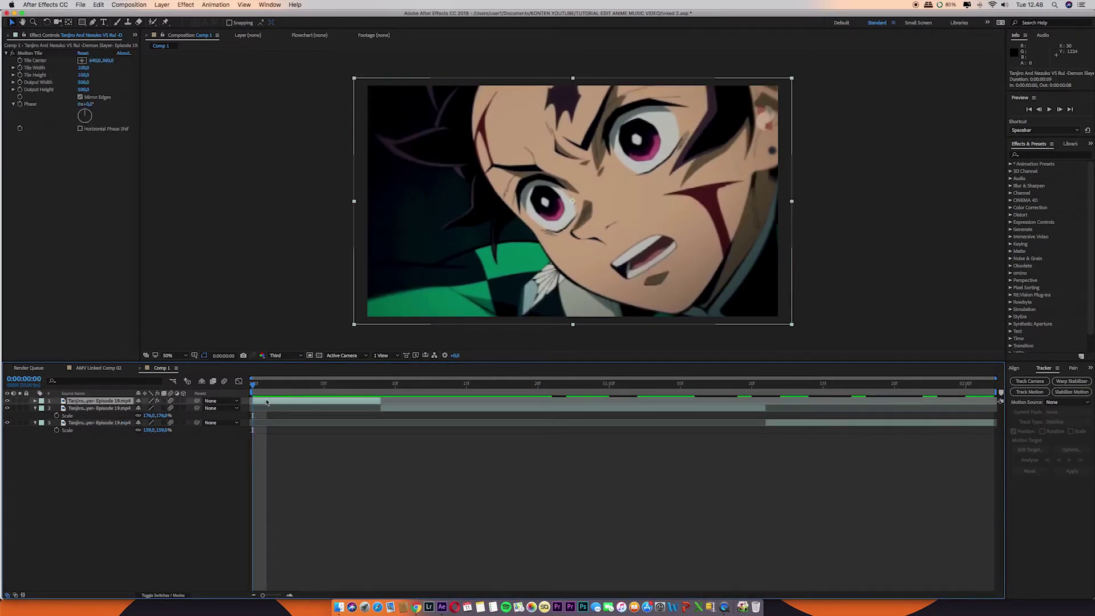
{"action": "key", "text": "s"}
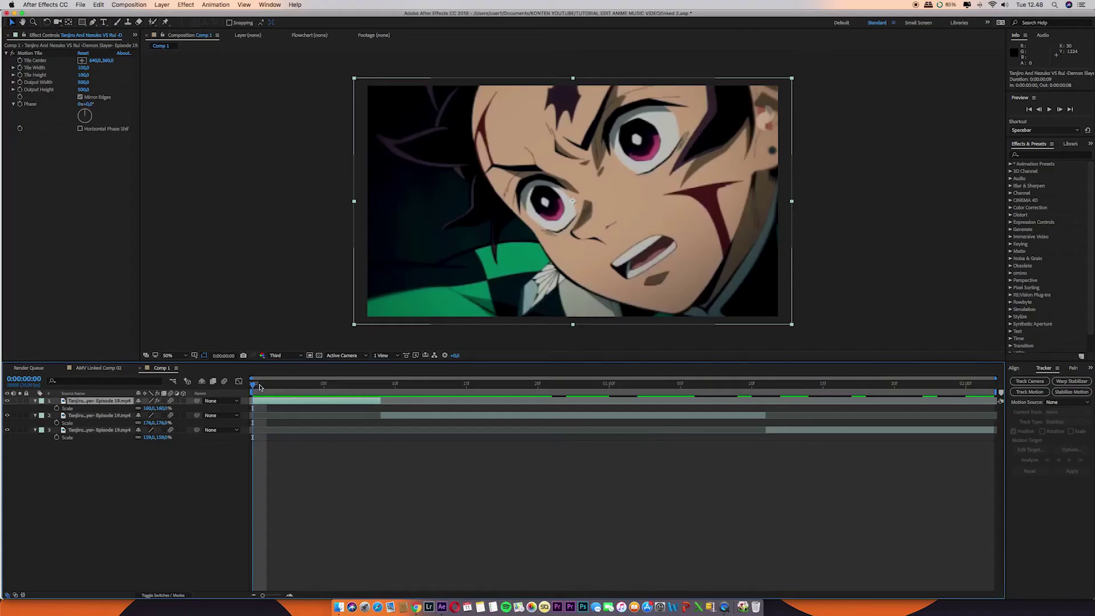
Step: Set a Scale keyframe on layer 1 at frame 0, then move to frame 8
{"action": "left_click_drag", "start_coordinate": [259, 386], "coordinate": [253, 388]}
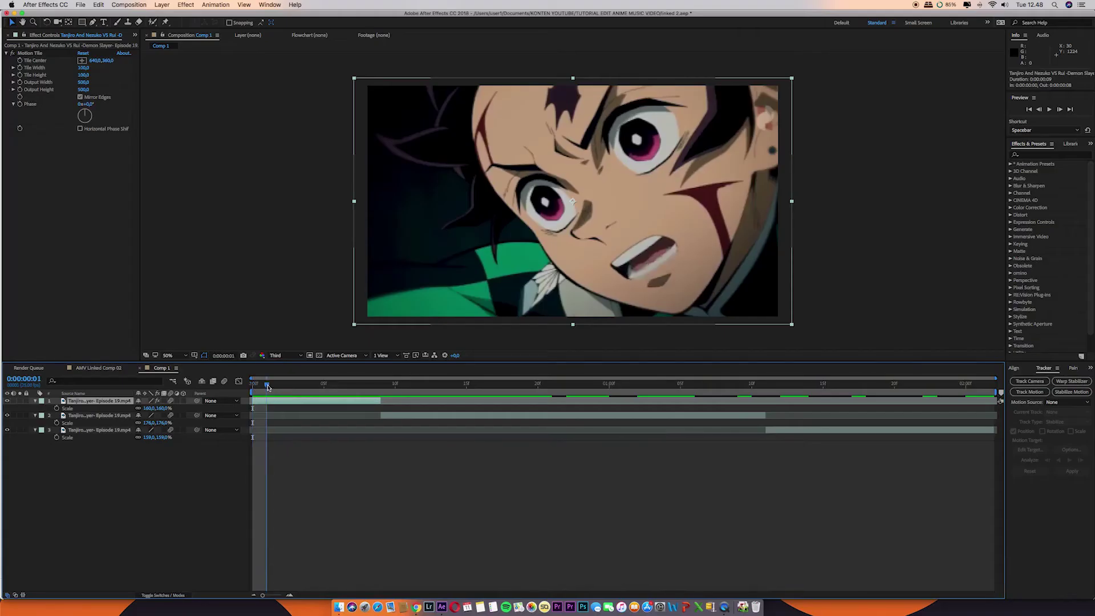
{"action": "left_click", "coordinate": [56, 408]}
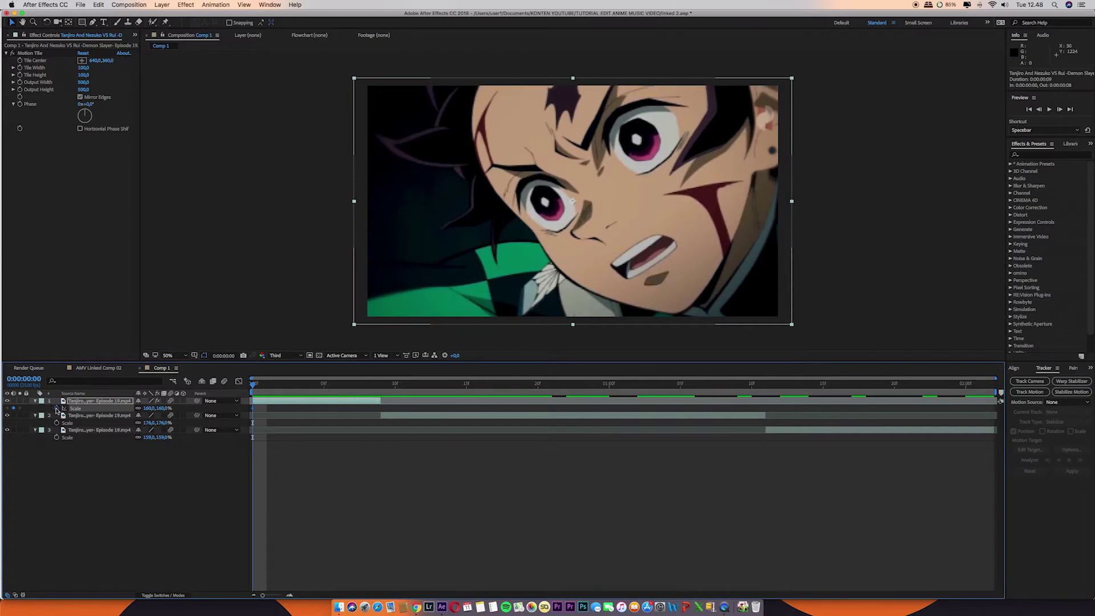
{"action": "left_click_drag", "start_coordinate": [292, 388], "coordinate": [368, 390]}
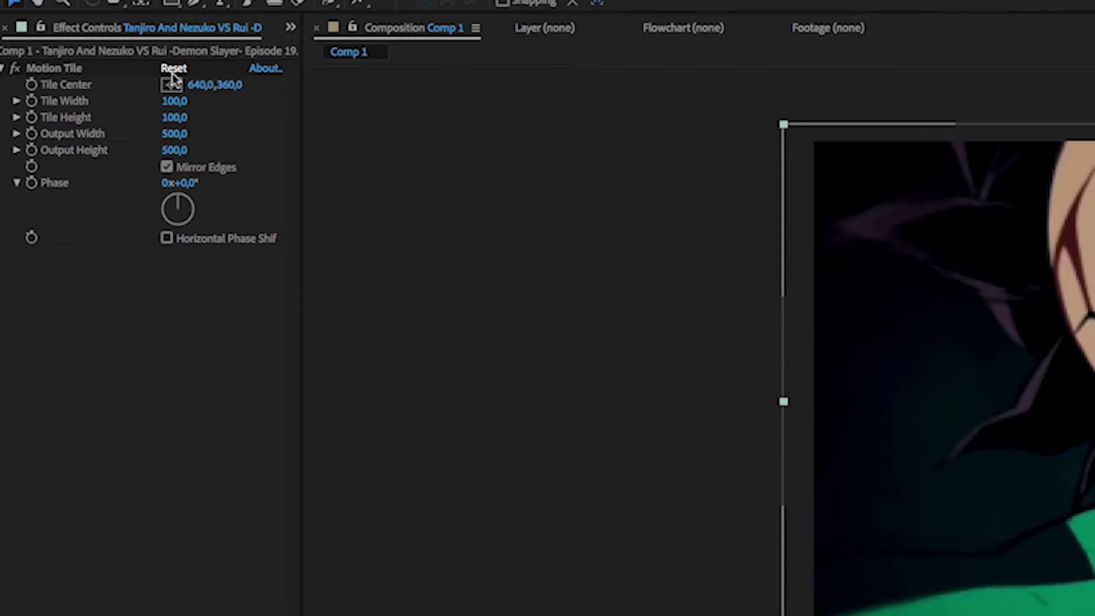
Step: Set Motion Tile's Output Width and Height to 500 and enable Mirror Edges
{"action": "left_click", "coordinate": [65, 69]}
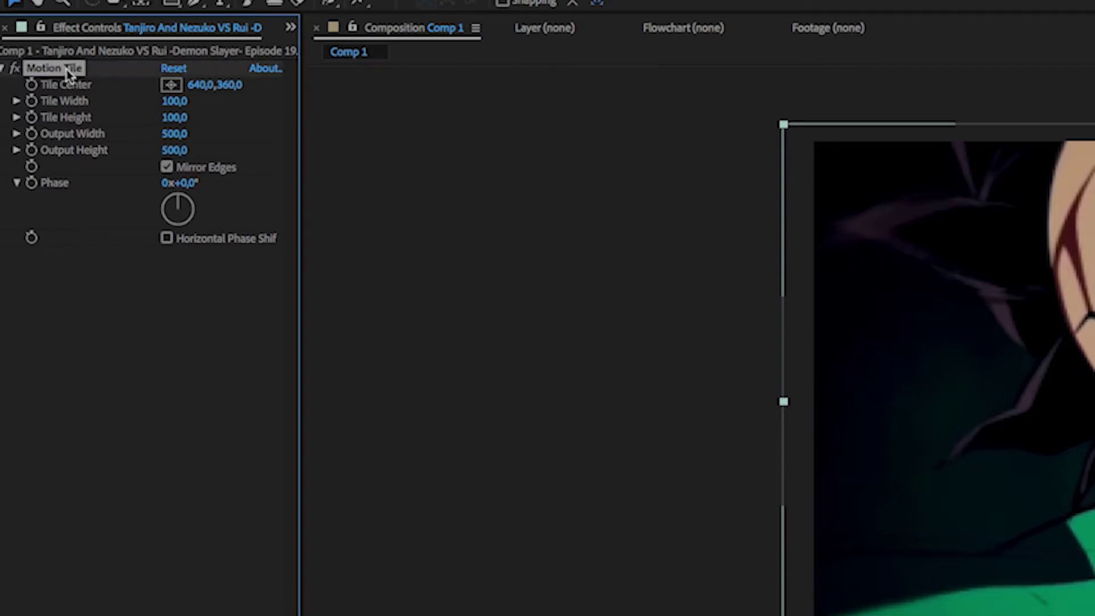
{"action": "left_click", "coordinate": [179, 135]}
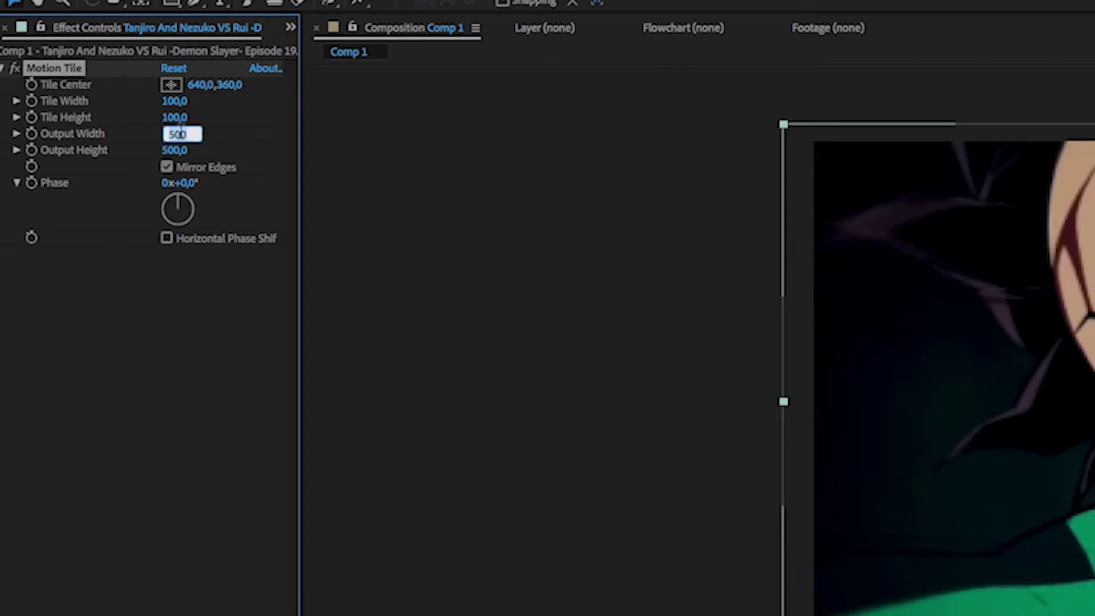
{"action": "left_click", "coordinate": [175, 151]}
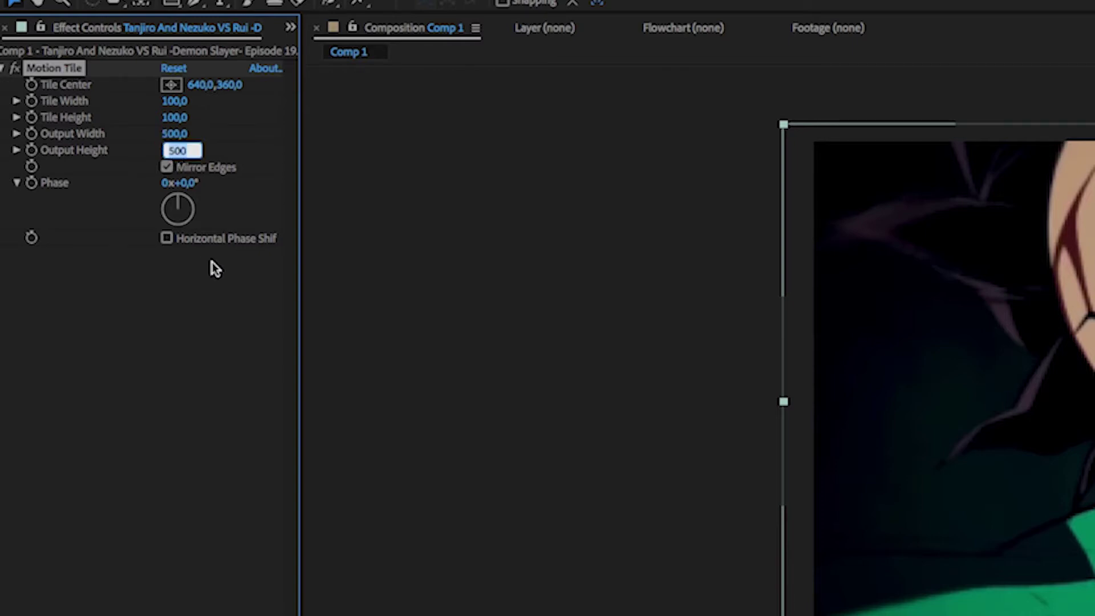
{"action": "left_click", "coordinate": [228, 309]}
{"action": "left_click", "coordinate": [169, 170]}
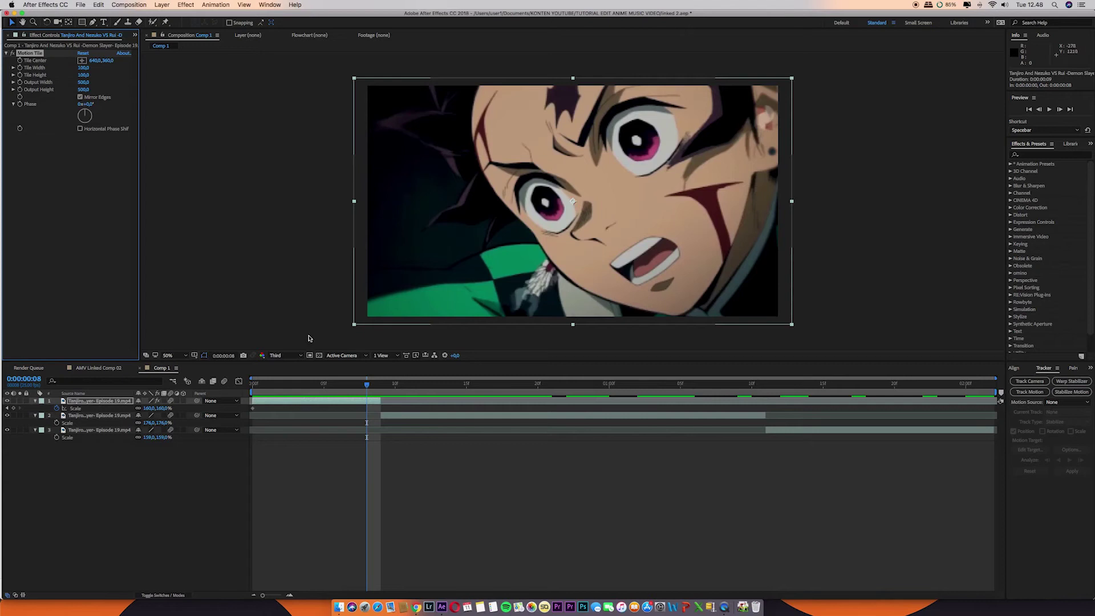
Step: Scrub layer 1's Scale to 62% at frame 8 and move the 160% keyframe to frame 5
{"action": "left_click", "coordinate": [368, 387]}
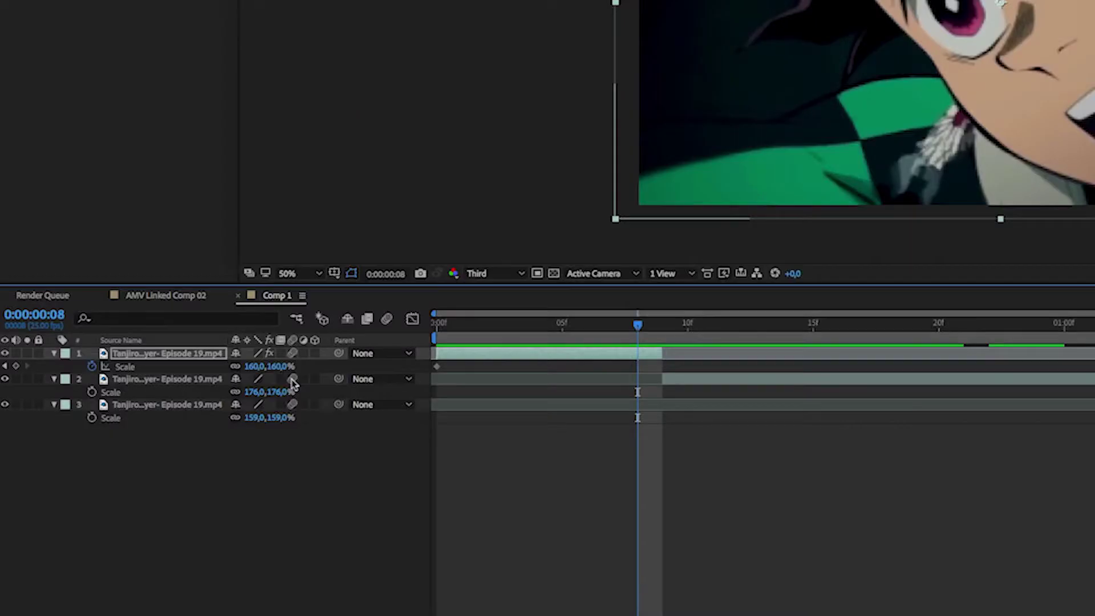
{"action": "left_click_drag", "start_coordinate": [150, 408], "coordinate": [140, 408]}
{"action": "left_click_drag", "start_coordinate": [241, 368], "coordinate": [110, 416]}
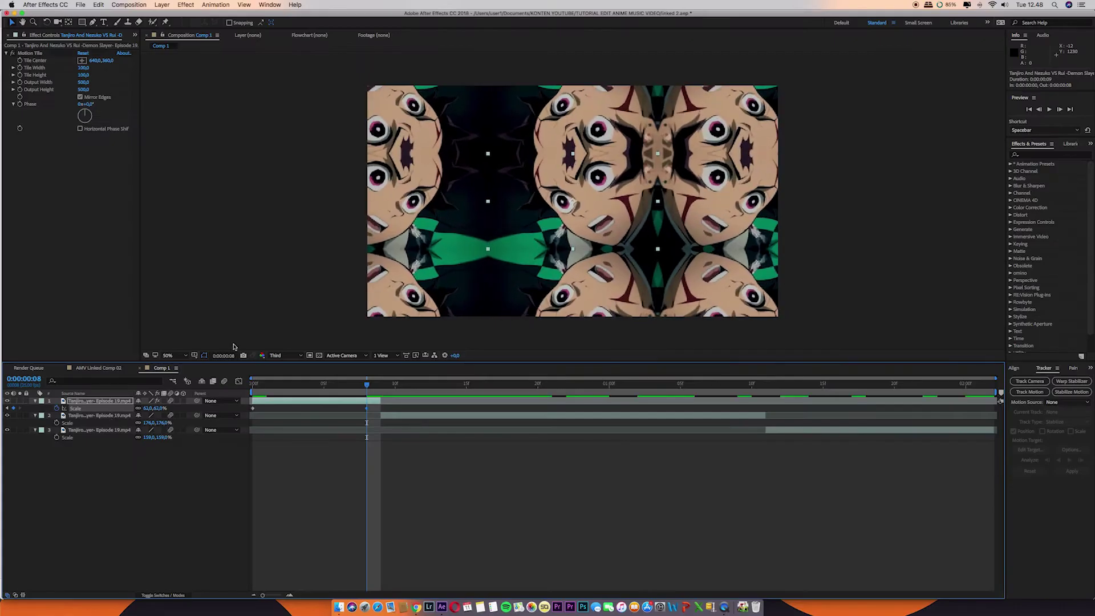
{"action": "left_click", "coordinate": [12, 54]}
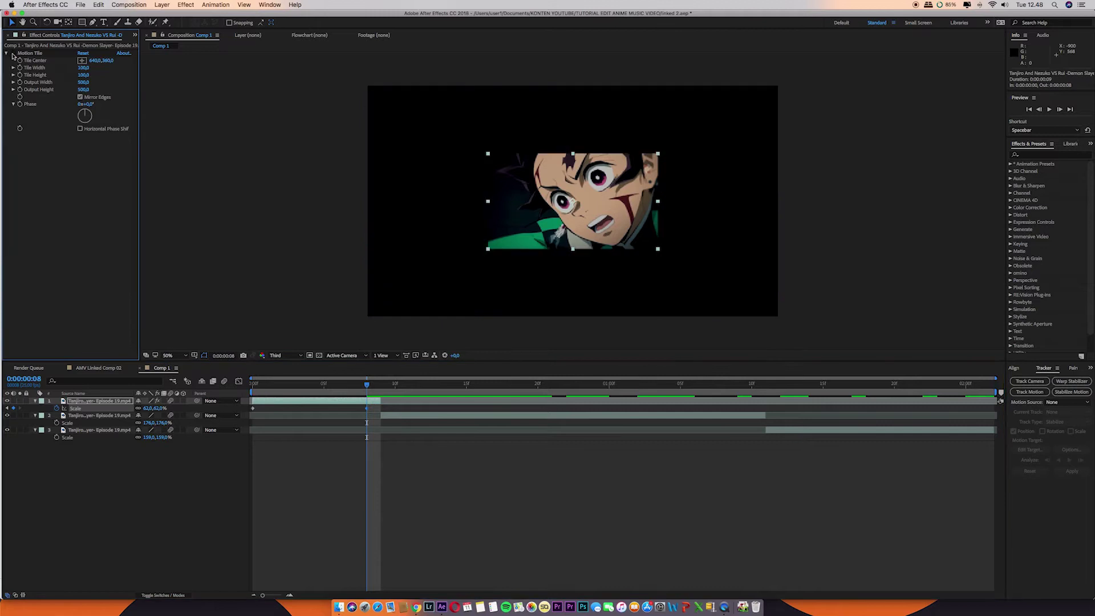
{"action": "left_click", "coordinate": [13, 53]}
{"action": "left_click", "coordinate": [324, 390]}
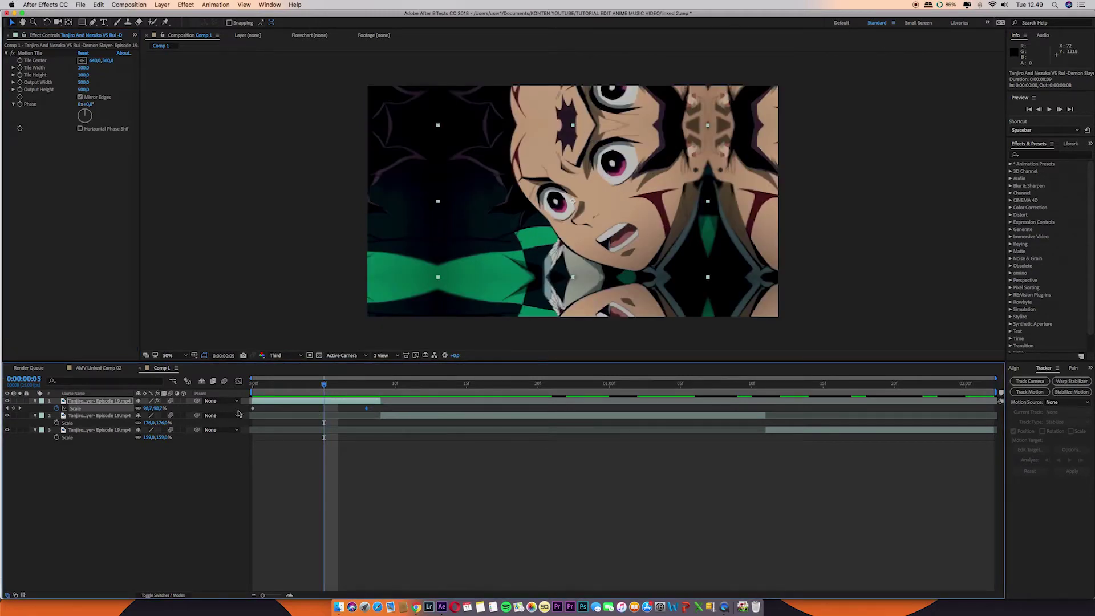
{"action": "mouse_move", "coordinate": [254, 409]}
{"action": "left_mouse_down"}
{"action": "mouse_move", "coordinate": [324, 408]}
{"action": "mouse_move", "coordinate": [362, 389]}
{"action": "left_mouse_up"}
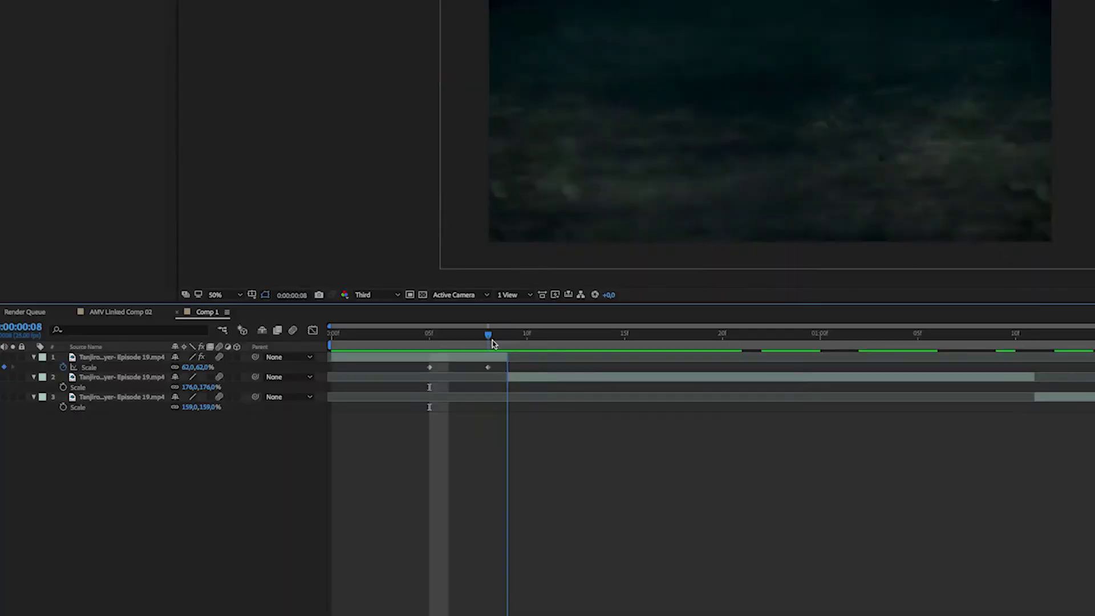
Step: Apply Keyframe Assistant > Easy Ease to layer 1's 160% and 62% Scale keyframes
{"action": "left_click_drag", "start_coordinate": [482, 345], "coordinate": [429, 343]}
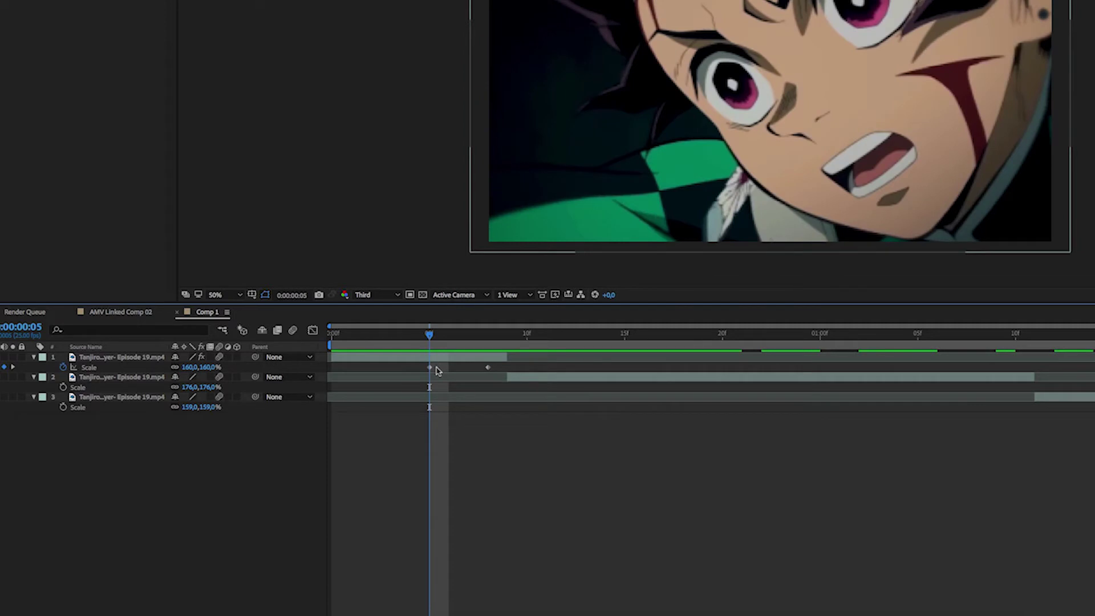
{"action": "left_click", "coordinate": [431, 369]}
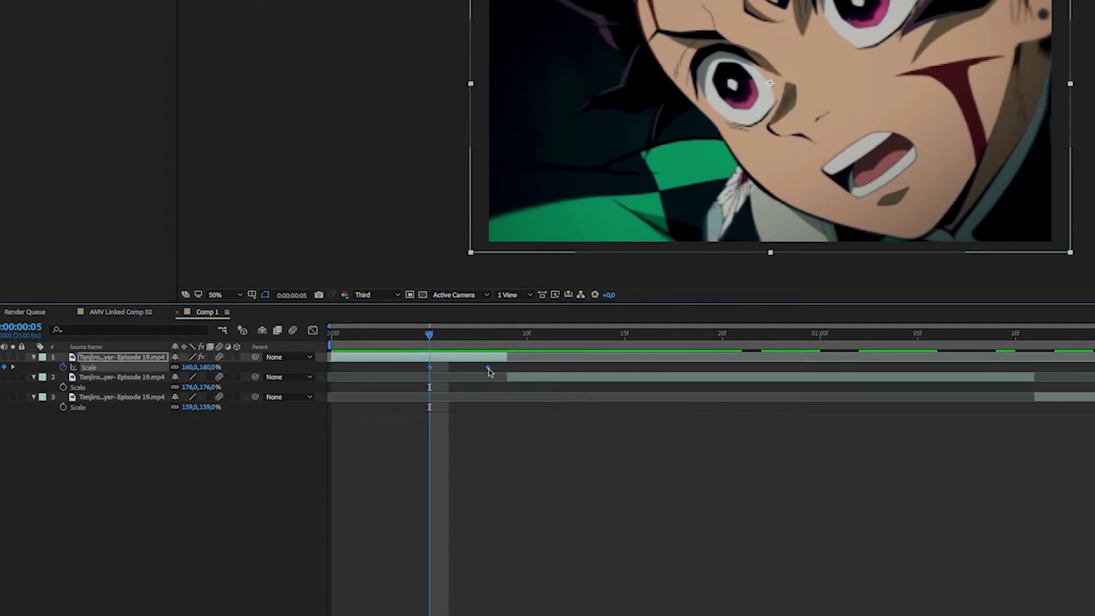
{"action": "right_click", "coordinate": [430, 372]}
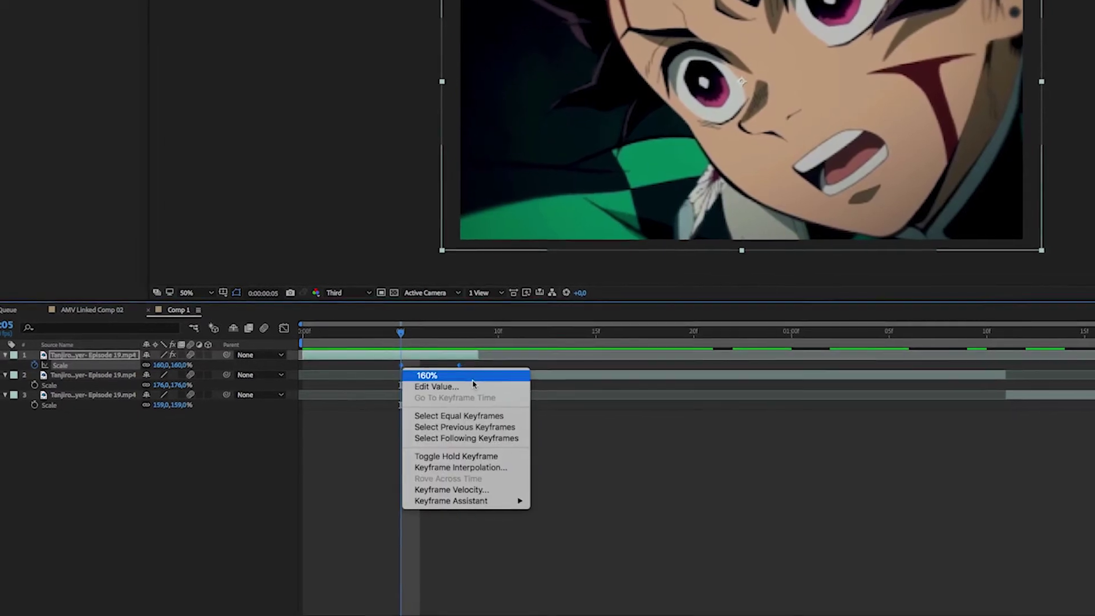
{"action": "mouse_move", "coordinate": [549, 506]}
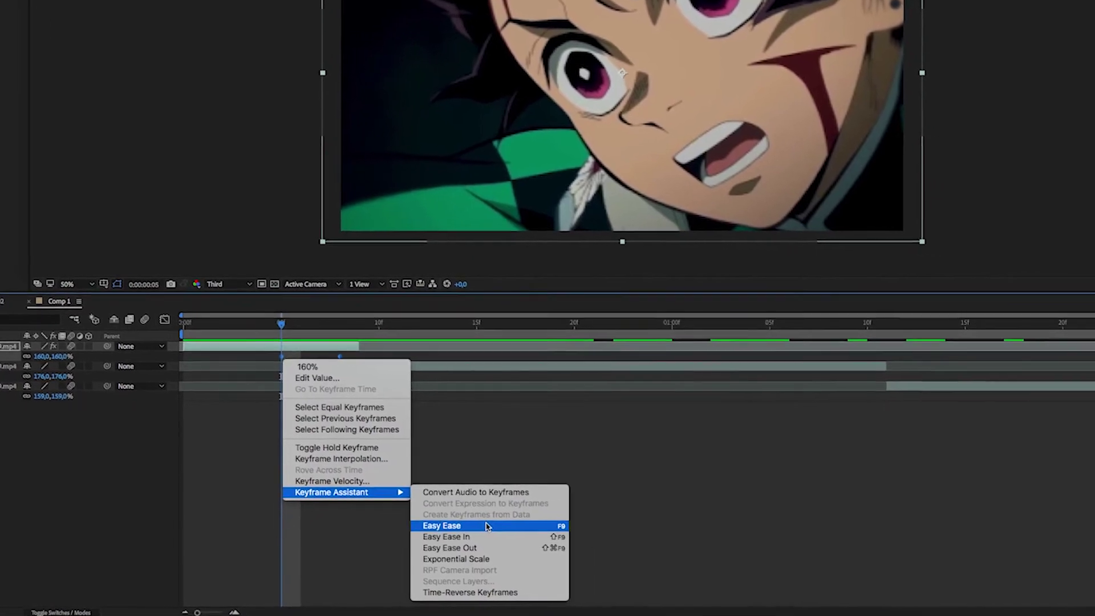
{"action": "left_click", "coordinate": [510, 530]}
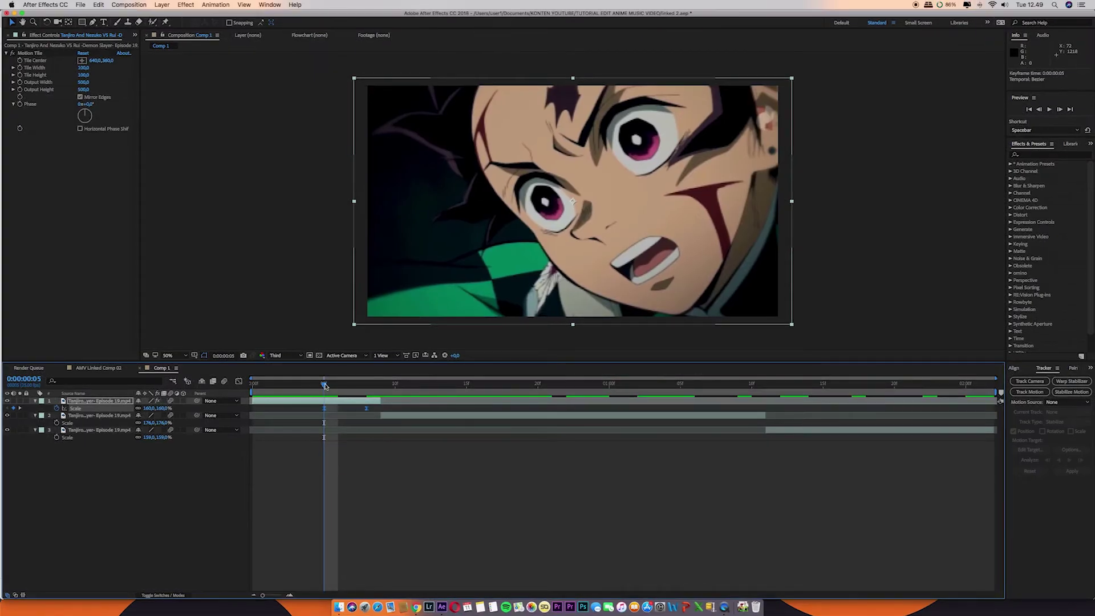
{"action": "left_click_drag", "start_coordinate": [325, 386], "coordinate": [330, 390]}
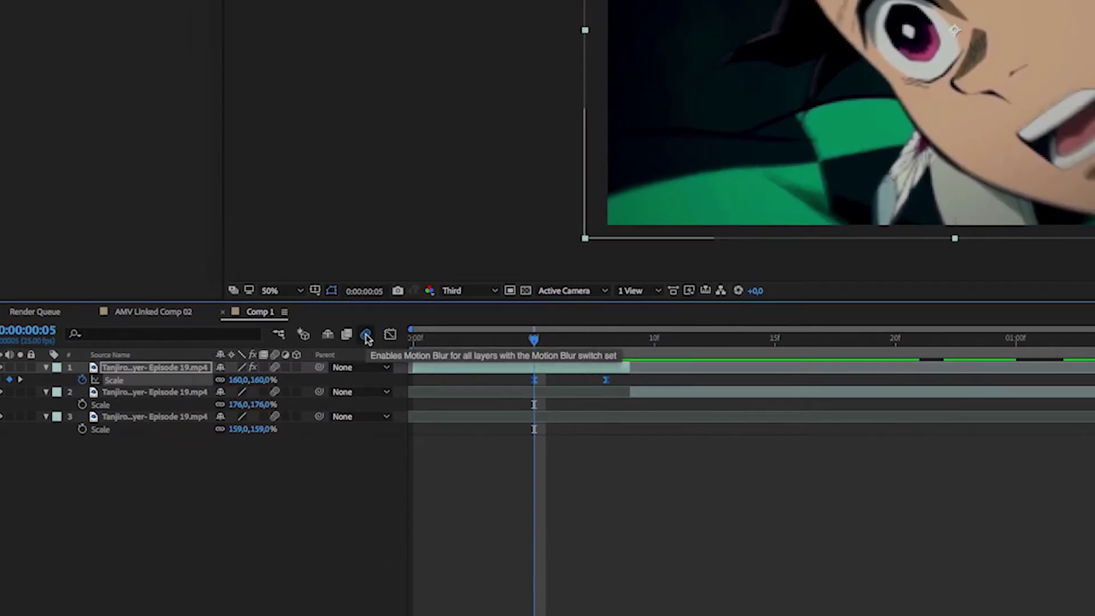
Step: Enable composition motion blur and move the 62% Scale keyframe to frame 9
{"action": "left_click", "coordinate": [367, 336]}
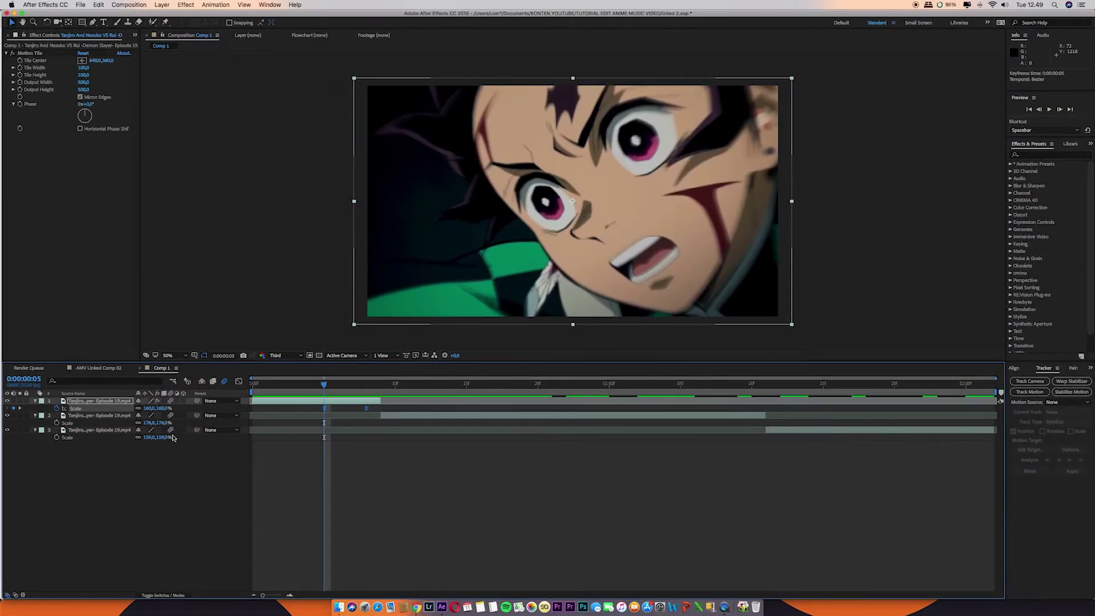
{"action": "left_click_drag", "start_coordinate": [326, 384], "coordinate": [325, 392]}
{"action": "left_click", "coordinate": [367, 409]}
{"action": "mouse_move", "coordinate": [371, 411]}
{"action": "left_mouse_down"}
{"action": "mouse_move", "coordinate": [380, 410]}
{"action": "mouse_move", "coordinate": [370, 389]}
{"action": "left_mouse_up"}
{"action": "left_click", "coordinate": [380, 387]}
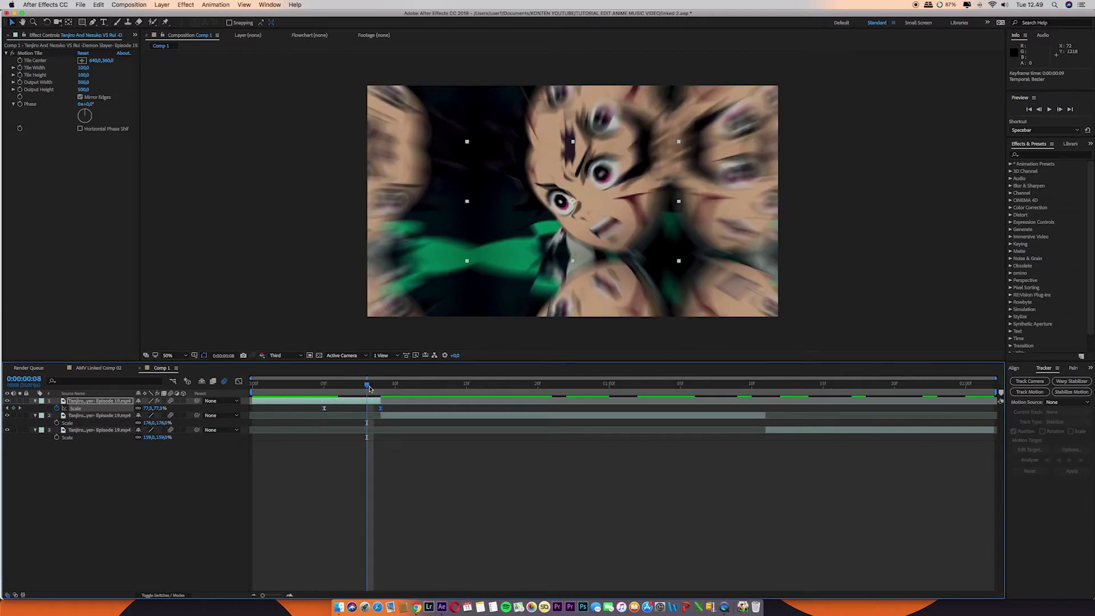
Step: Preview the eased zoom, then park the playhead at frame 6 (Scale 144.7%)
{"action": "key", "text": "space"}
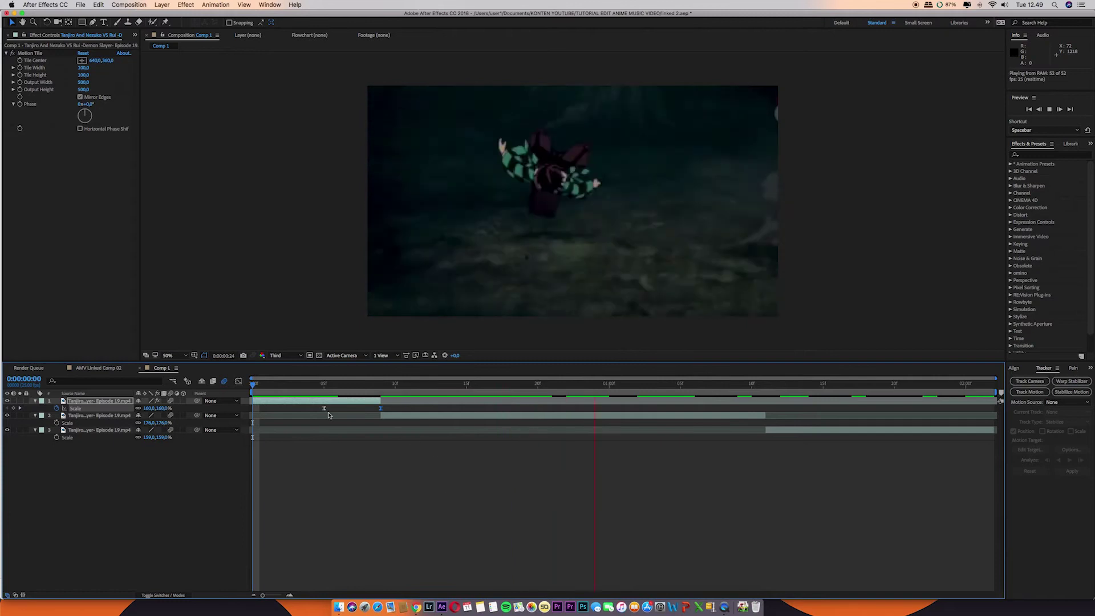
{"action": "key", "text": "space"}
{"action": "key", "text": "space"}
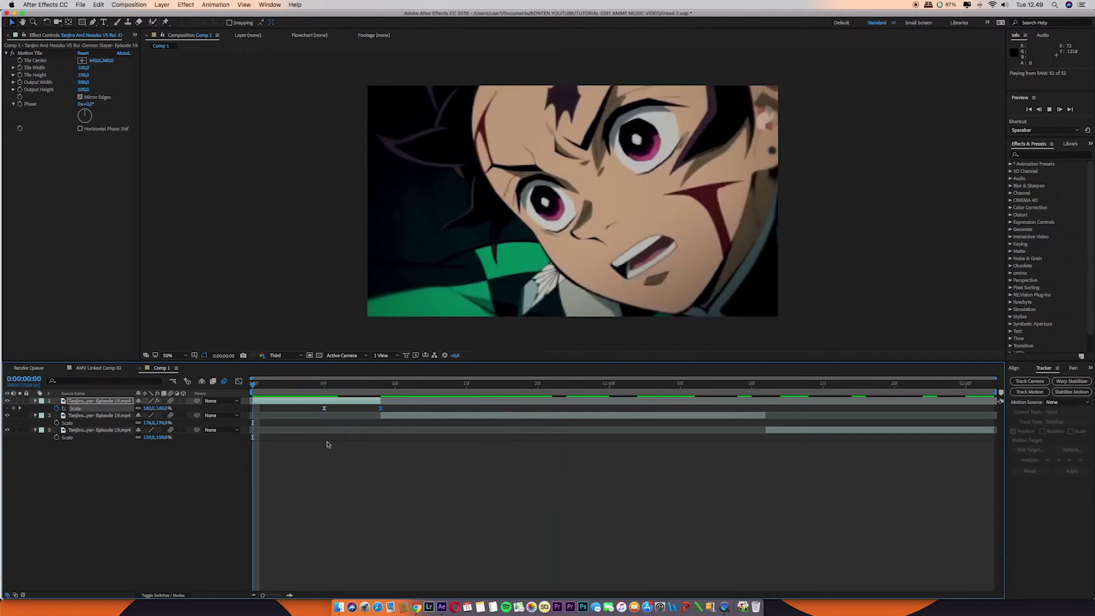
{"action": "key", "text": "space"}
{"action": "left_click_drag", "start_coordinate": [291, 390], "coordinate": [337, 386]}
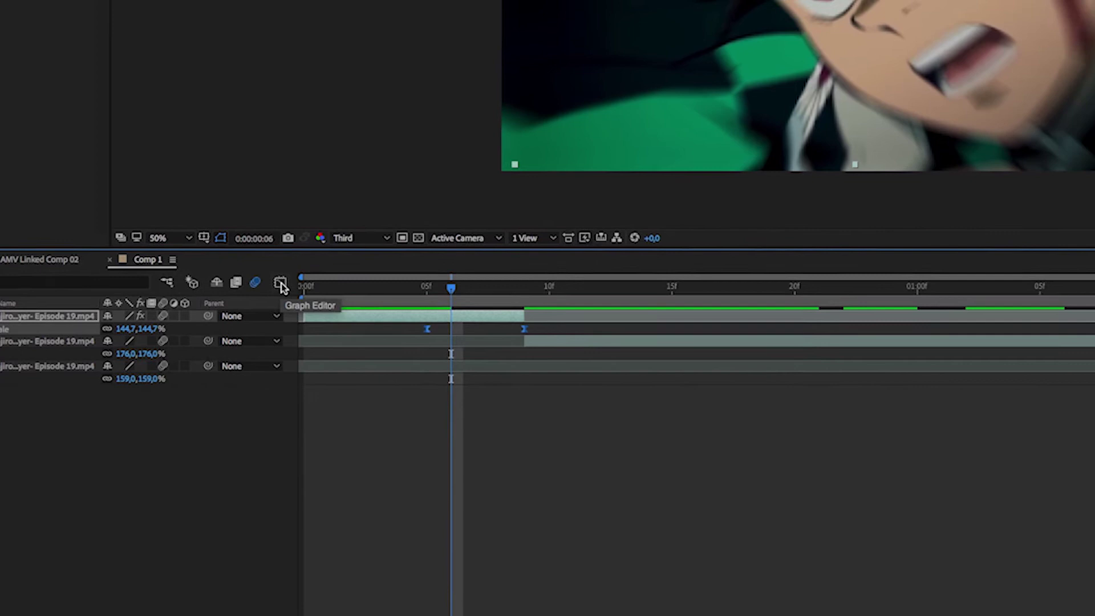
Step: In the Scale speed graph, lengthen the first keyframe's ease-out and steepen the curve into the 62% keyframe
{"action": "left_click", "coordinate": [204, 289]}
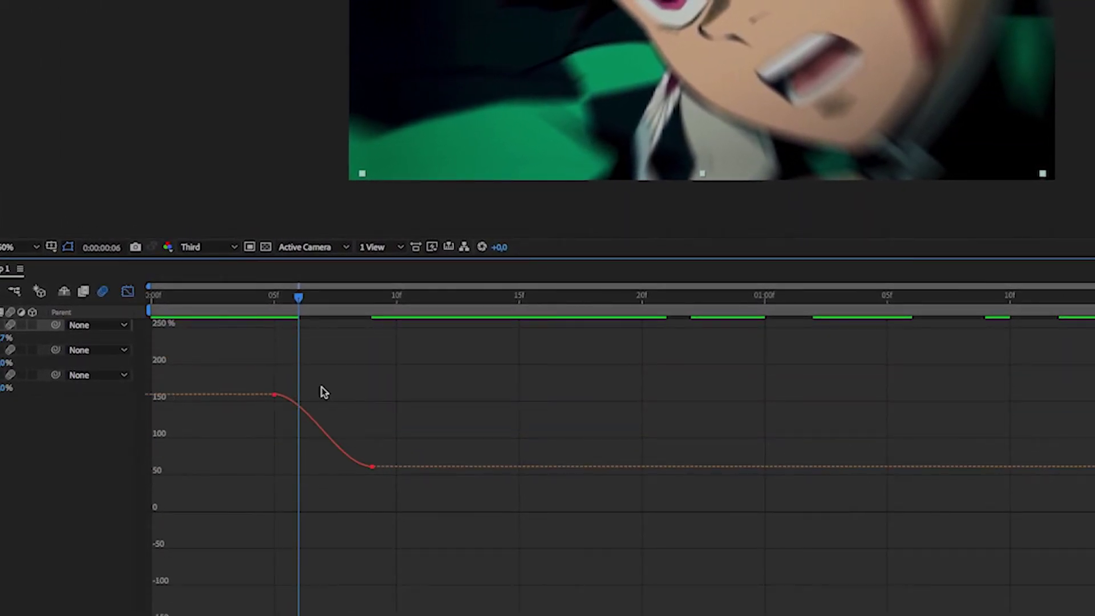
{"action": "left_click", "coordinate": [274, 395]}
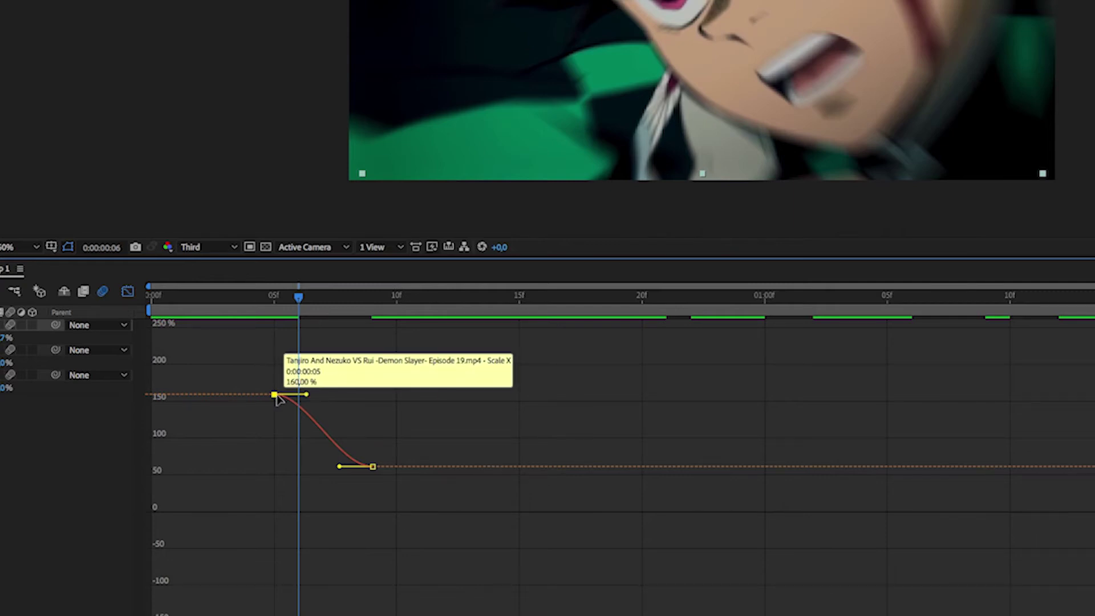
{"action": "left_click_drag", "start_coordinate": [308, 396], "coordinate": [360, 395]}
{"action": "mouse_move", "coordinate": [296, 296]}
{"action": "left_mouse_down"}
{"action": "mouse_move", "coordinate": [323, 308]}
{"action": "mouse_move", "coordinate": [293, 307]}
{"action": "mouse_move", "coordinate": [367, 310]}
{"action": "left_mouse_up"}
{"action": "left_click_drag", "start_coordinate": [339, 468], "coordinate": [364, 503]}
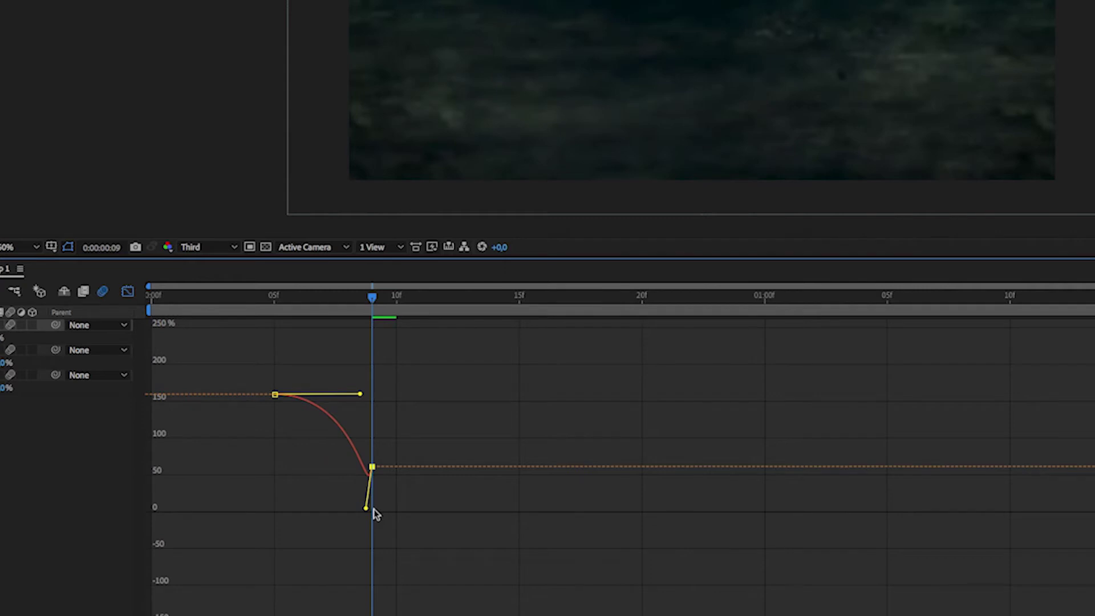
Step: Preview the reshaped zoom from frame 5, save the project, and return to the layer bars
{"action": "left_click", "coordinate": [322, 386]}
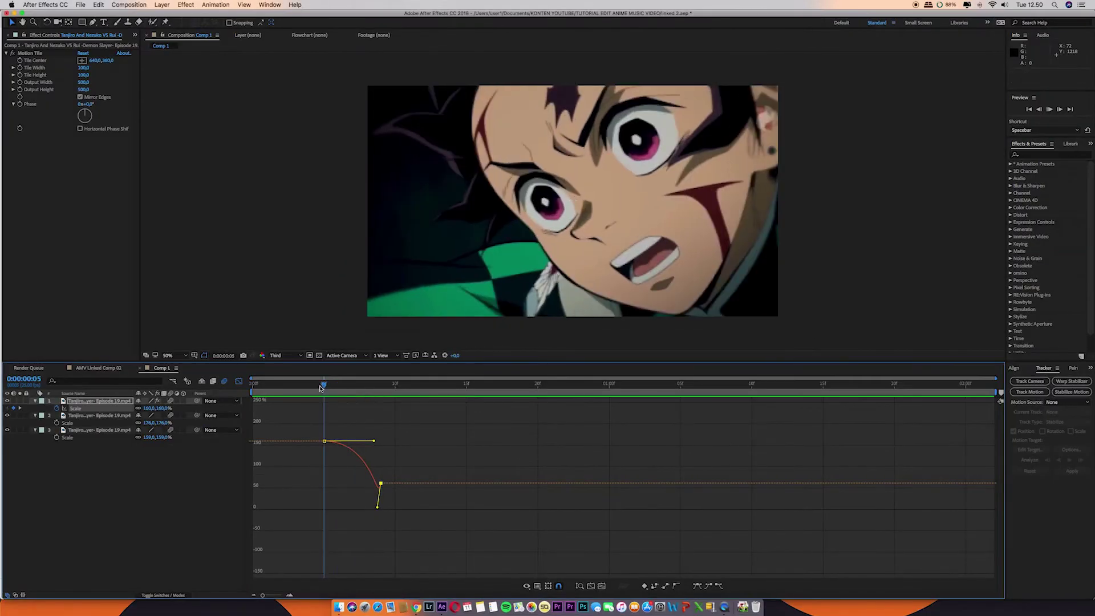
{"action": "key", "text": "space"}
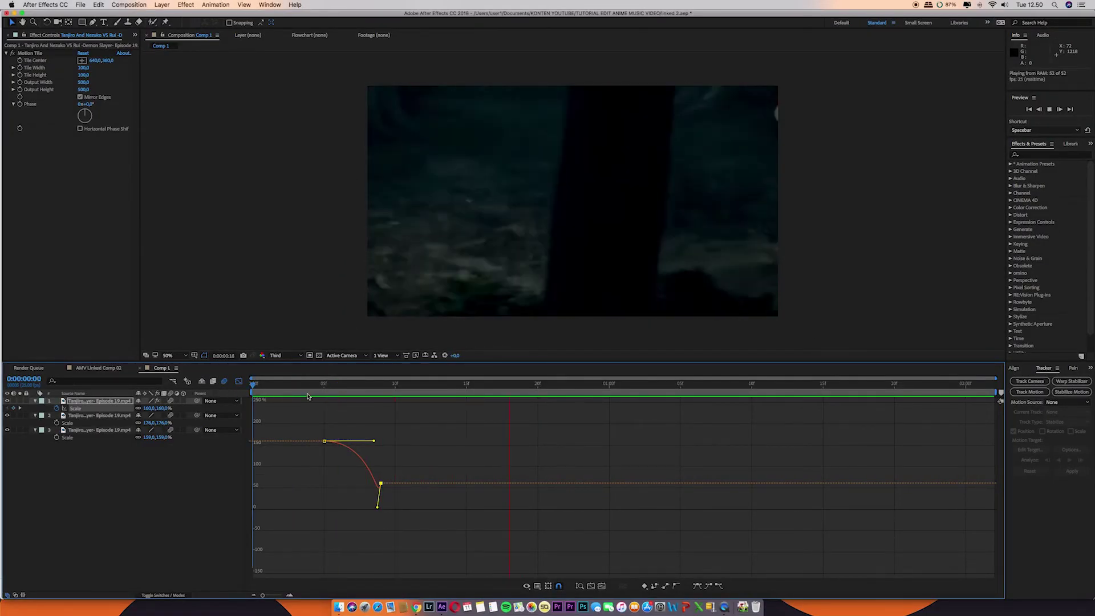
{"action": "left_click", "coordinate": [252, 386]}
{"action": "key", "text": "ctrl+s"}
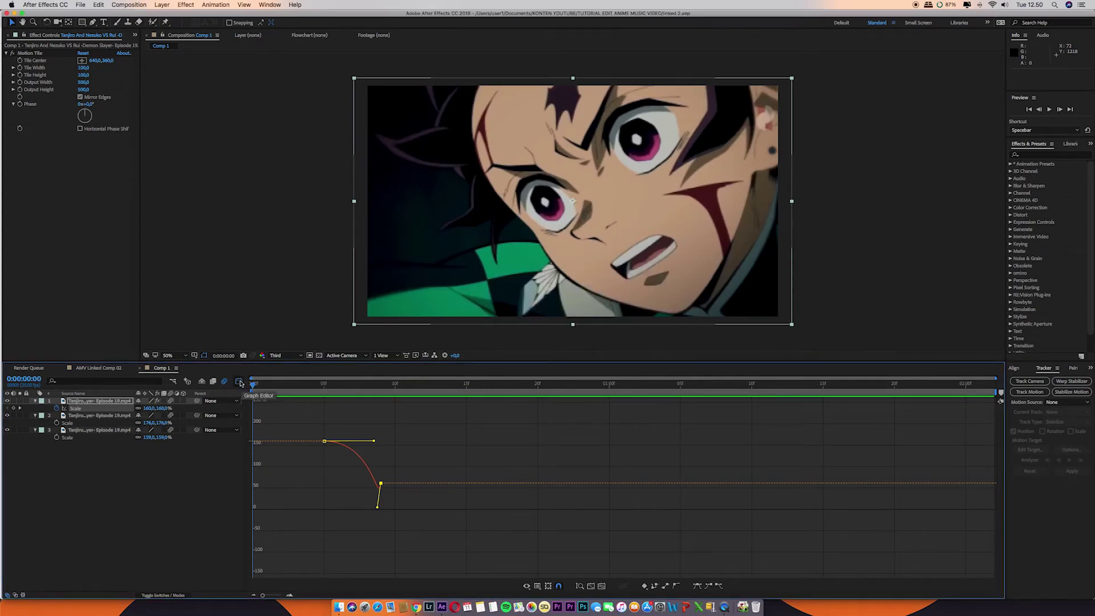
{"action": "left_click", "coordinate": [239, 382]}
{"action": "mouse_move", "coordinate": [375, 392]}
{"action": "left_mouse_down"}
{"action": "mouse_move", "coordinate": [433, 389]}
{"action": "mouse_move", "coordinate": [365, 394]}
{"action": "mouse_move", "coordinate": [416, 417]}
{"action": "left_mouse_up"}
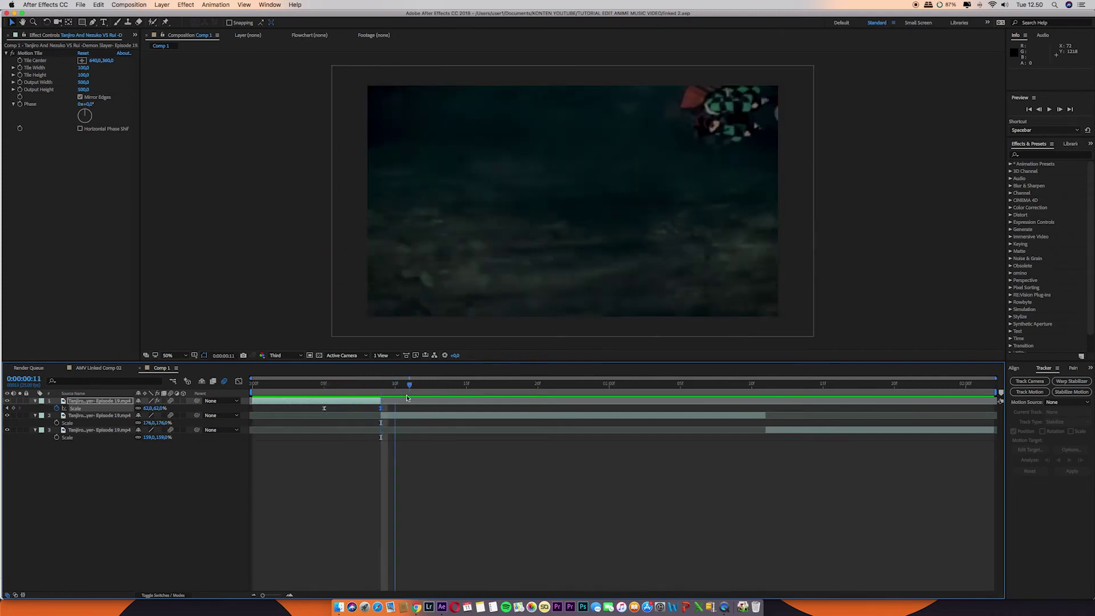
Step: Keyframe layer 2's Scale at 176% on frame 12 and 271% on frame 9
{"action": "left_click", "coordinate": [416, 417]}
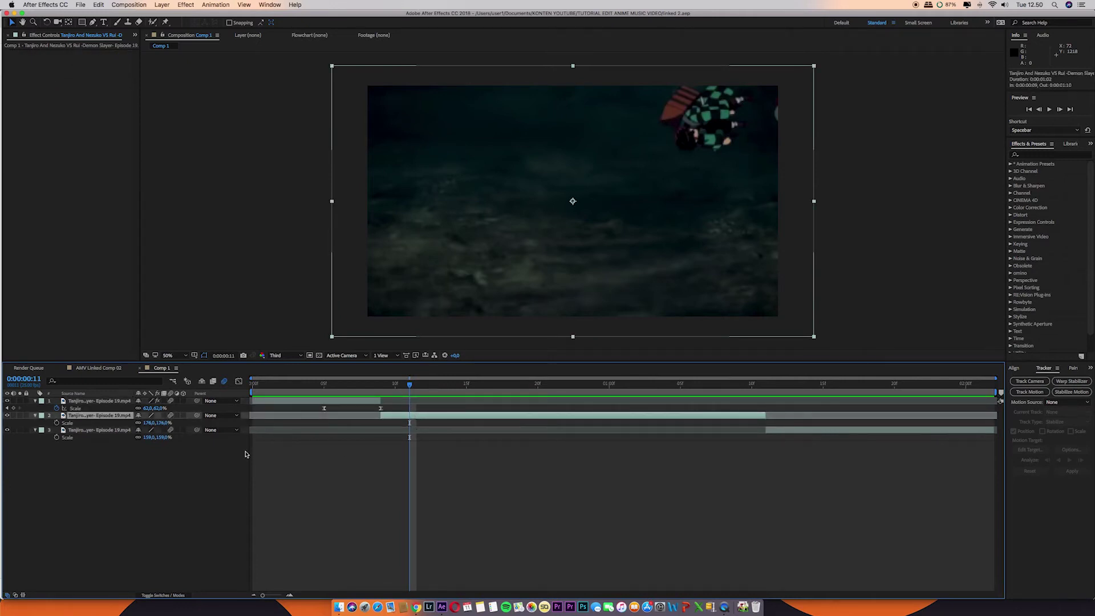
{"action": "left_click_drag", "start_coordinate": [409, 386], "coordinate": [424, 387]}
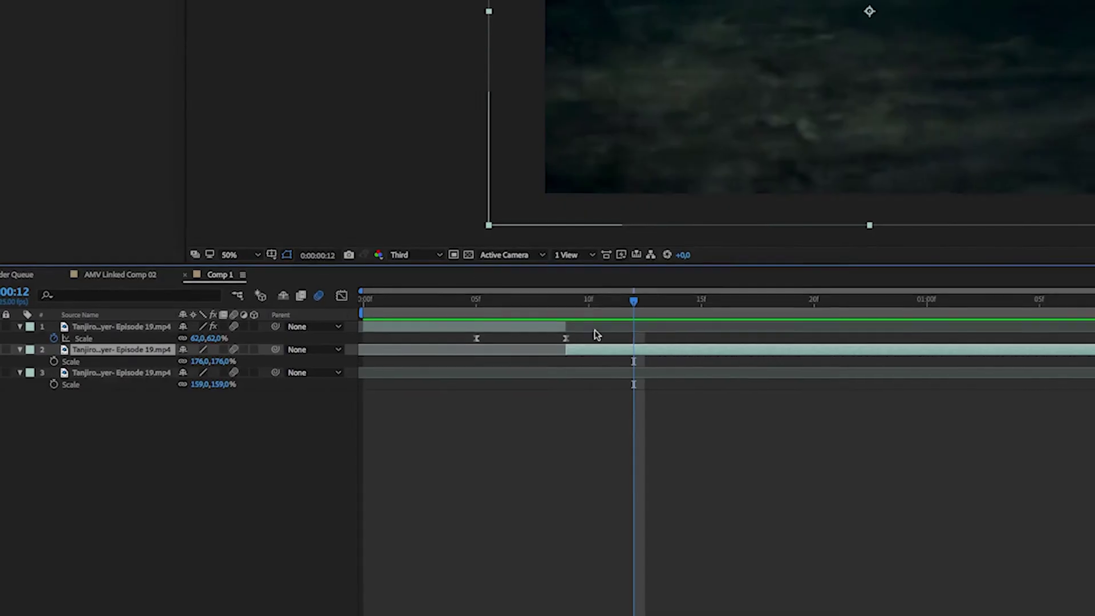
{"action": "left_click", "coordinate": [65, 356]}
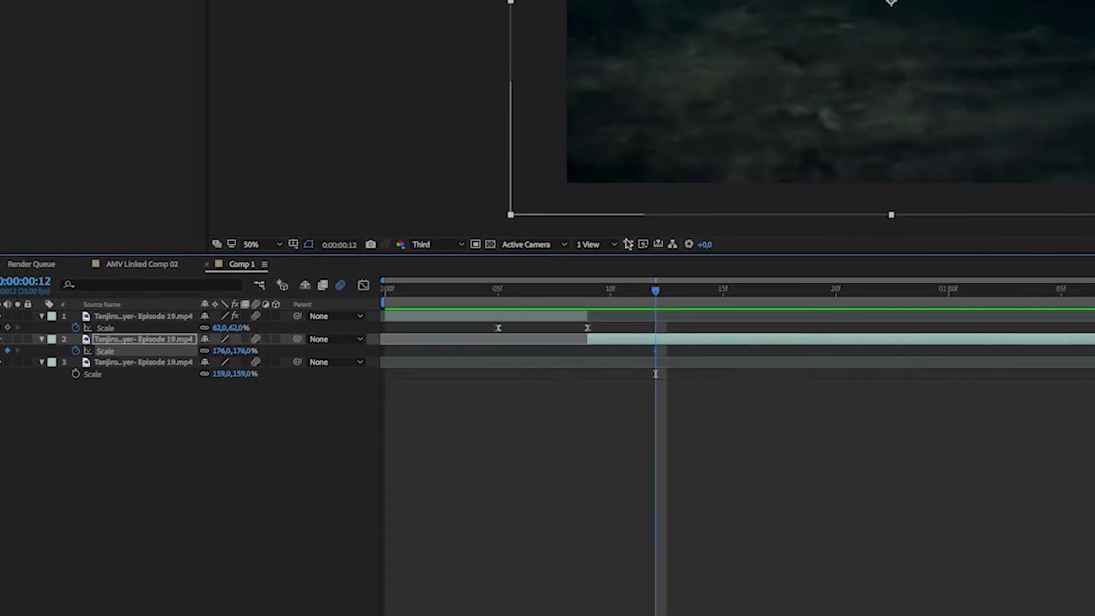
{"action": "left_click_drag", "start_coordinate": [646, 293], "coordinate": [381, 391]}
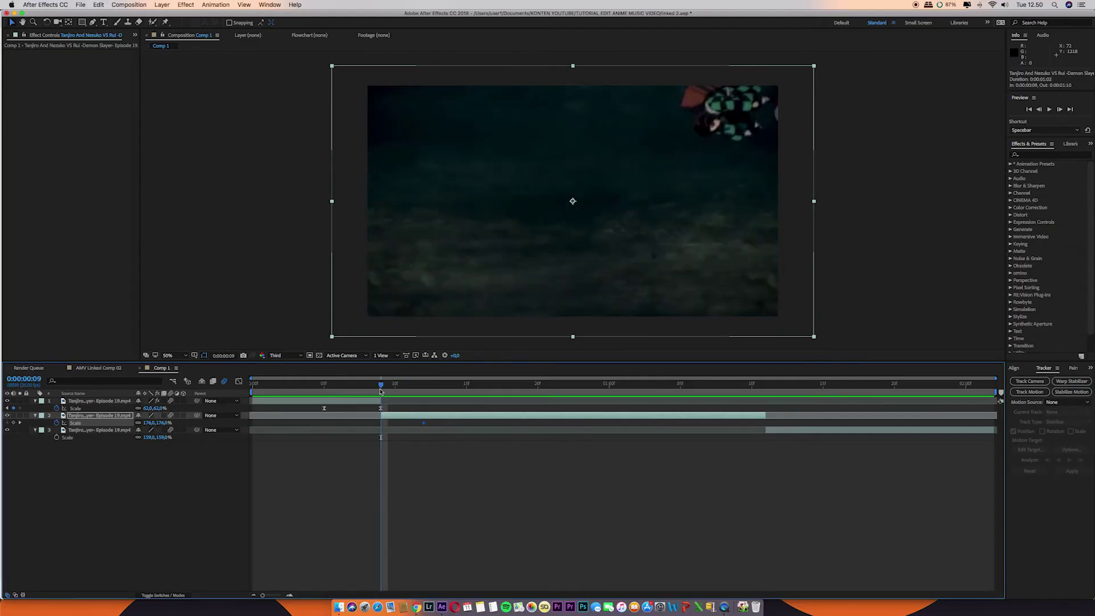
{"action": "left_click_drag", "start_coordinate": [199, 398], "coordinate": [288, 394]}
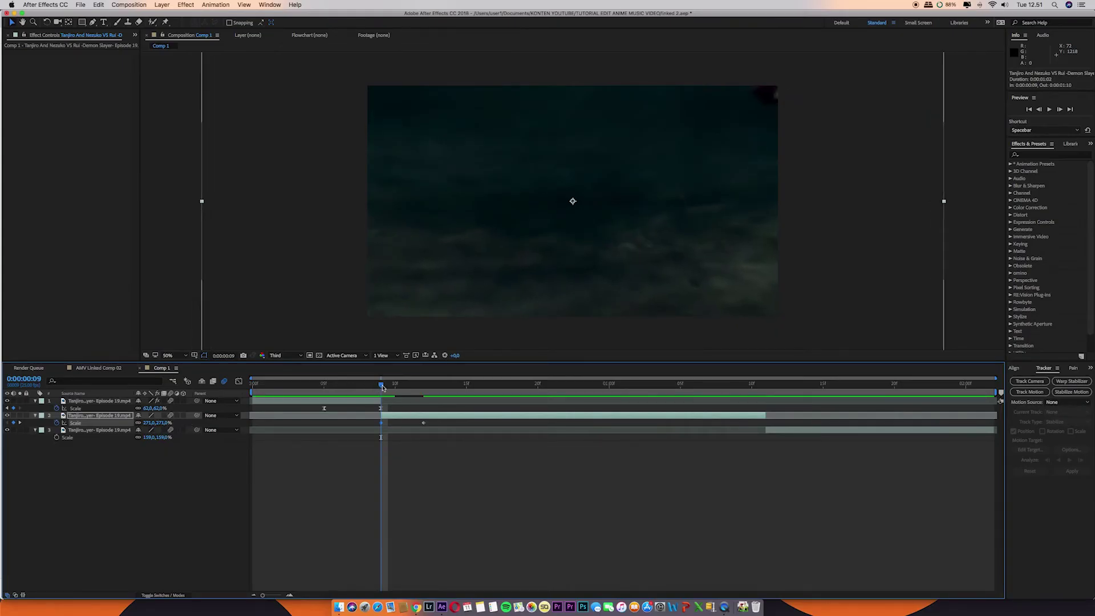
Step: Preview both zooms and apply Easy Ease to layer 2's two Scale keyframes
{"action": "left_click_drag", "start_coordinate": [382, 387], "coordinate": [253, 388]}
{"action": "key", "text": "space"}
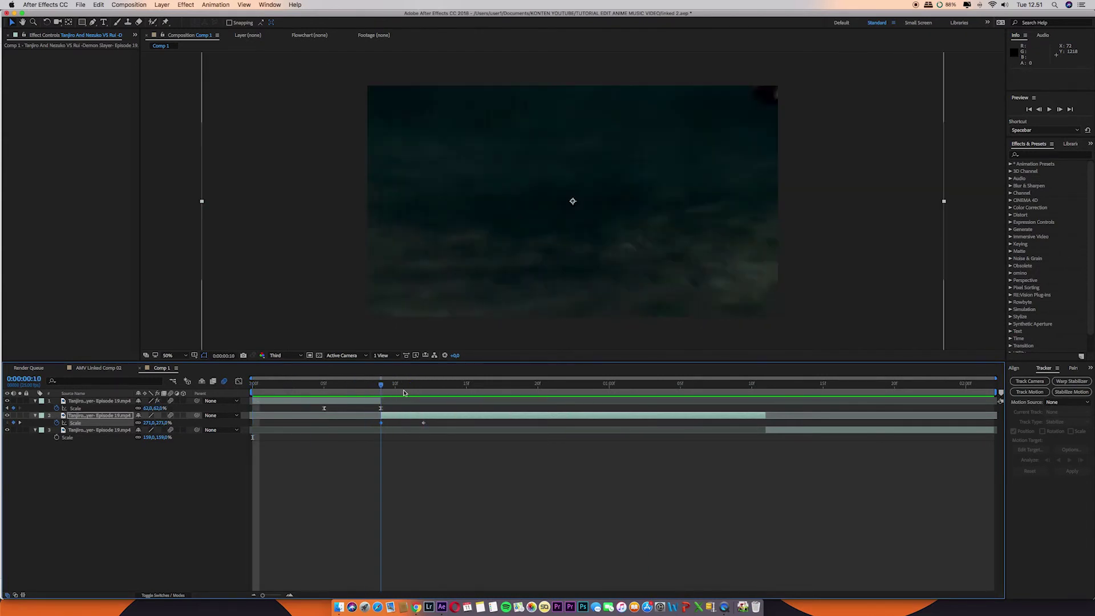
{"action": "key", "text": "space"}
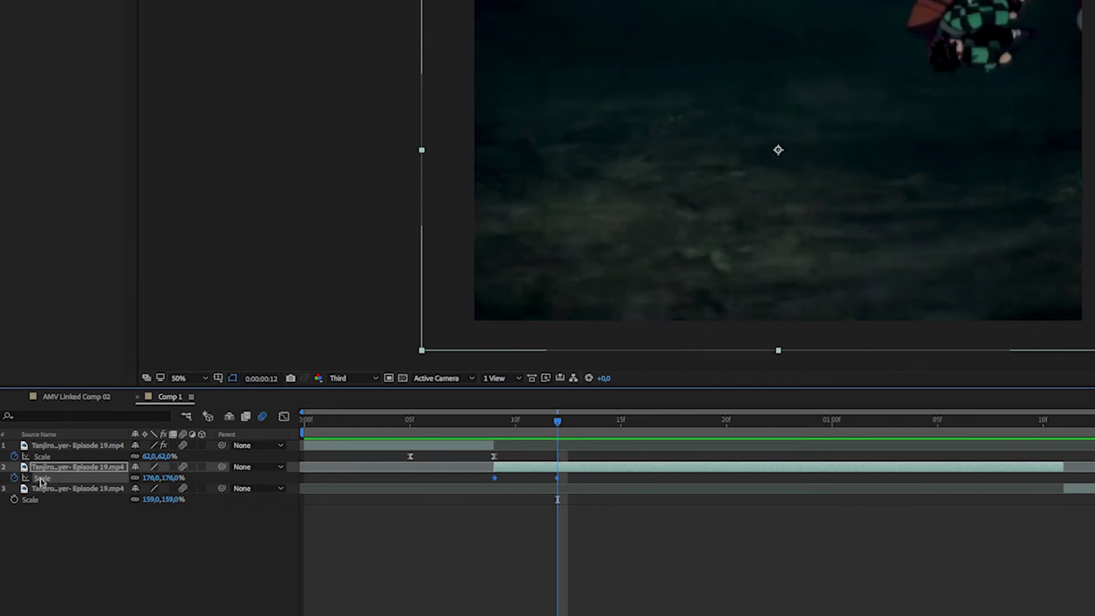
{"action": "right_click", "coordinate": [494, 478]}
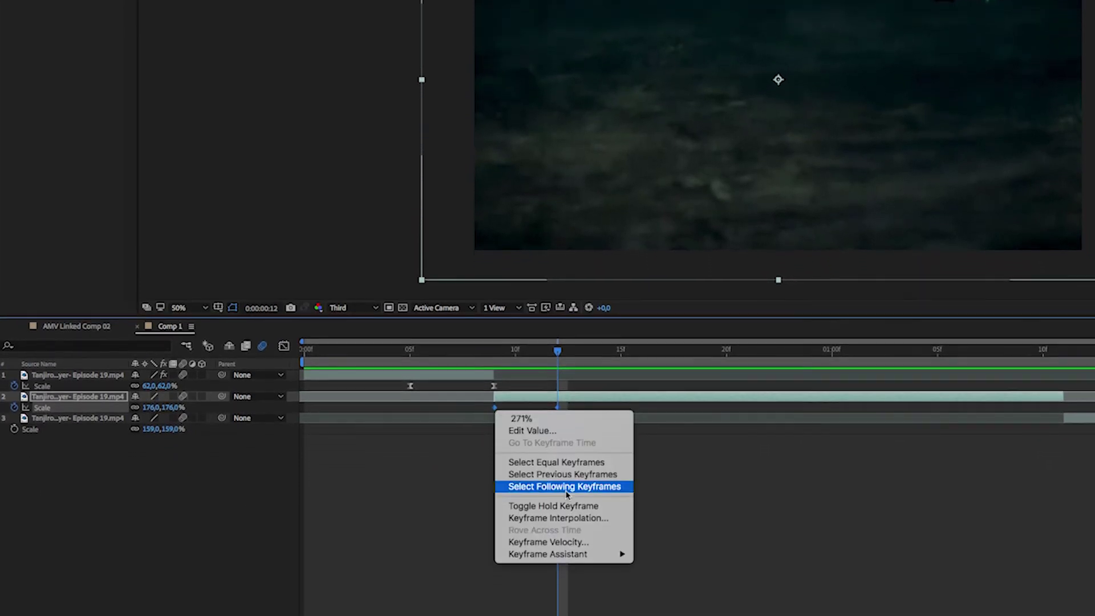
{"action": "mouse_move", "coordinate": [581, 531]}
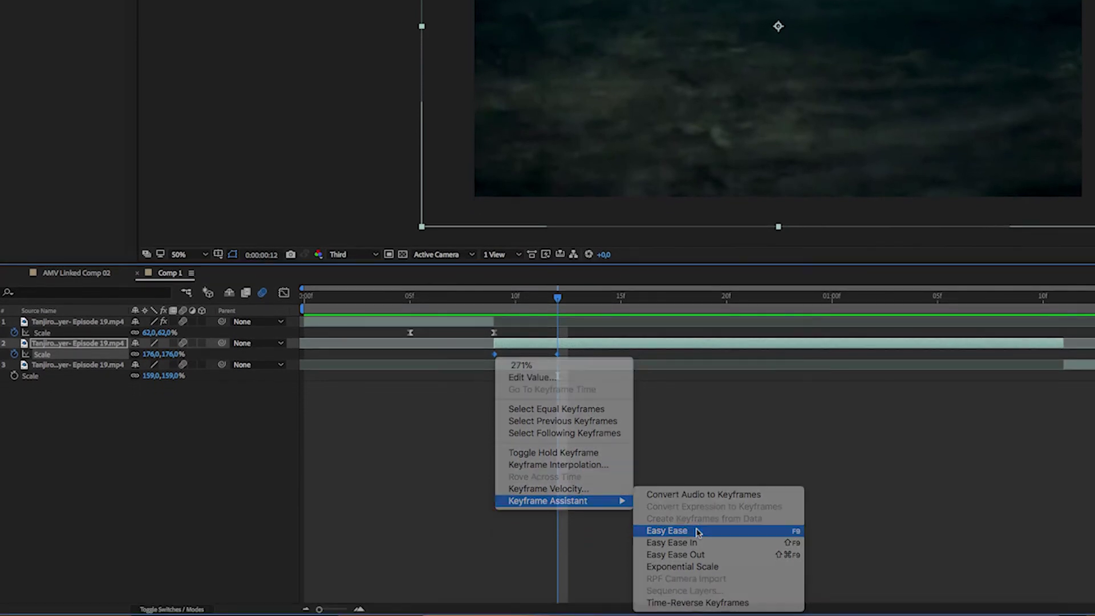
{"action": "left_click", "coordinate": [696, 529]}
{"action": "left_click_drag", "start_coordinate": [387, 386], "coordinate": [381, 388]}
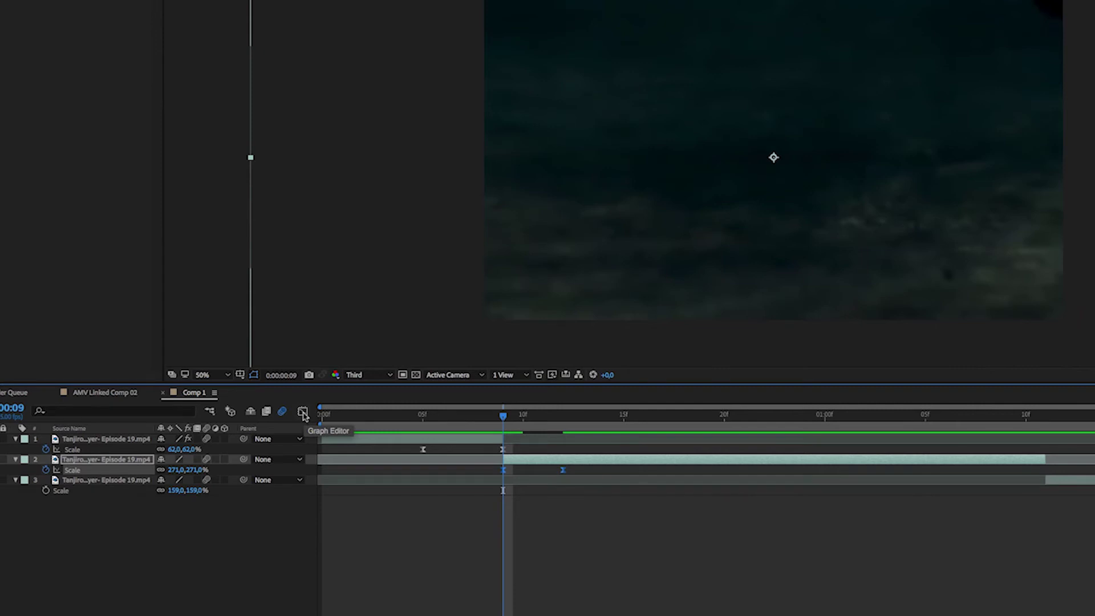
Step: In layer 2's Scale speed graph, lengthen the ease into the 176% keyframe and preview from frame 8
{"action": "left_click", "coordinate": [303, 412]}
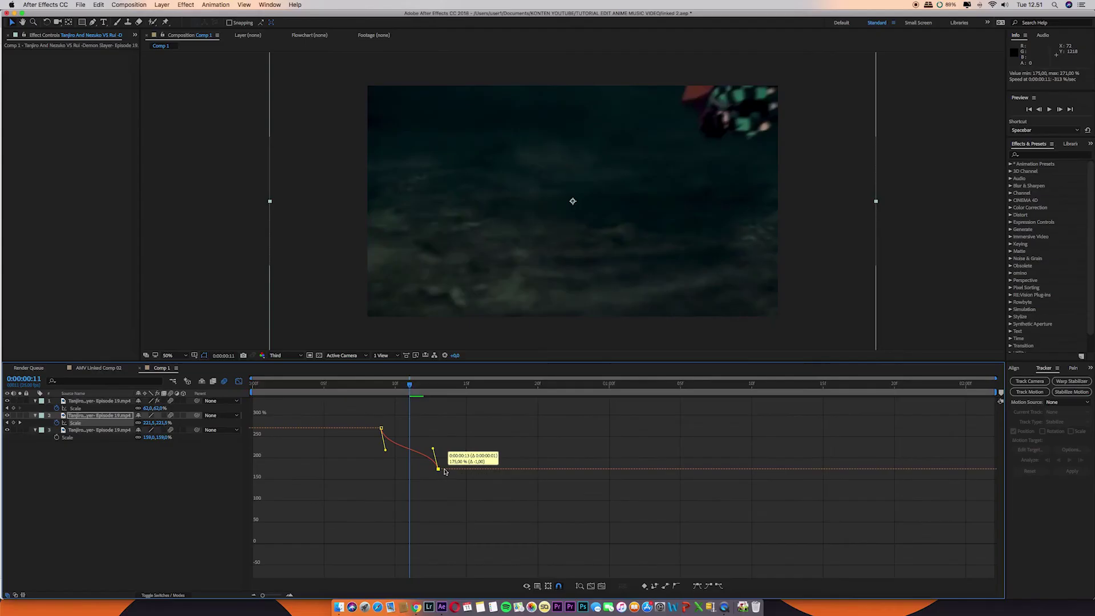
{"action": "mouse_move", "coordinate": [438, 469]}
{"action": "left_mouse_down"}
{"action": "mouse_move", "coordinate": [397, 470]}
{"action": "mouse_move", "coordinate": [413, 470]}
{"action": "left_mouse_up"}
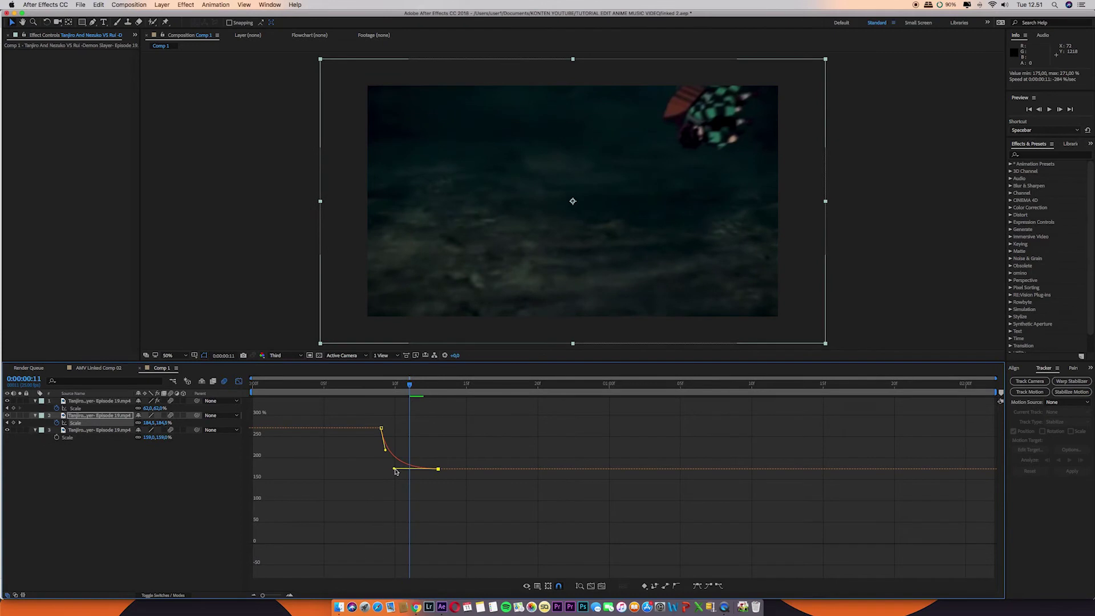
{"action": "left_click", "coordinate": [367, 389]}
{"action": "key", "text": "space"}
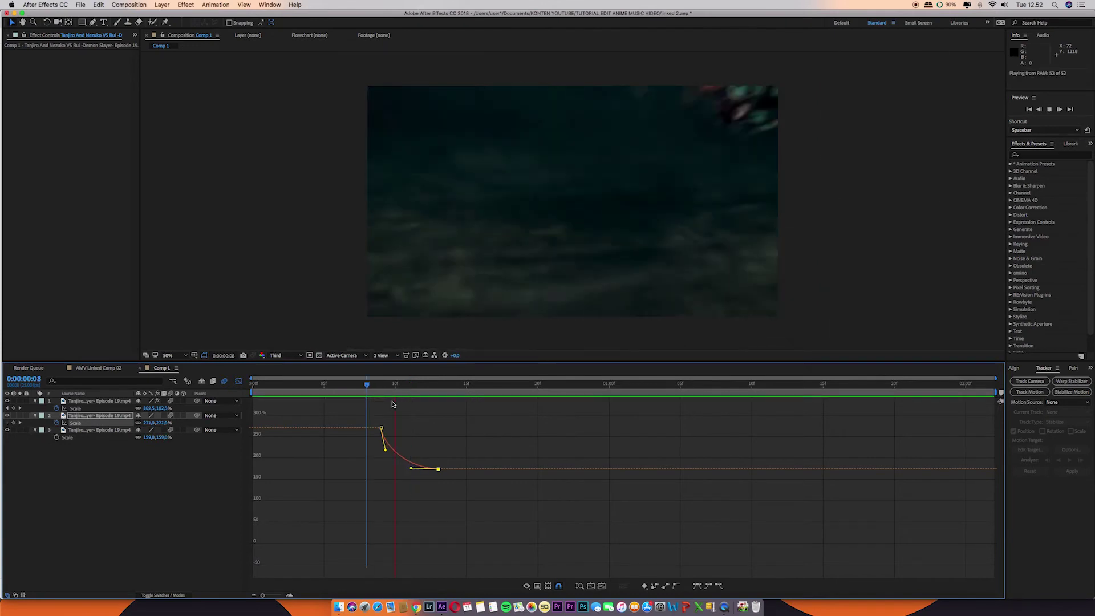
{"action": "key", "text": "space"}
{"action": "key", "text": "space"}
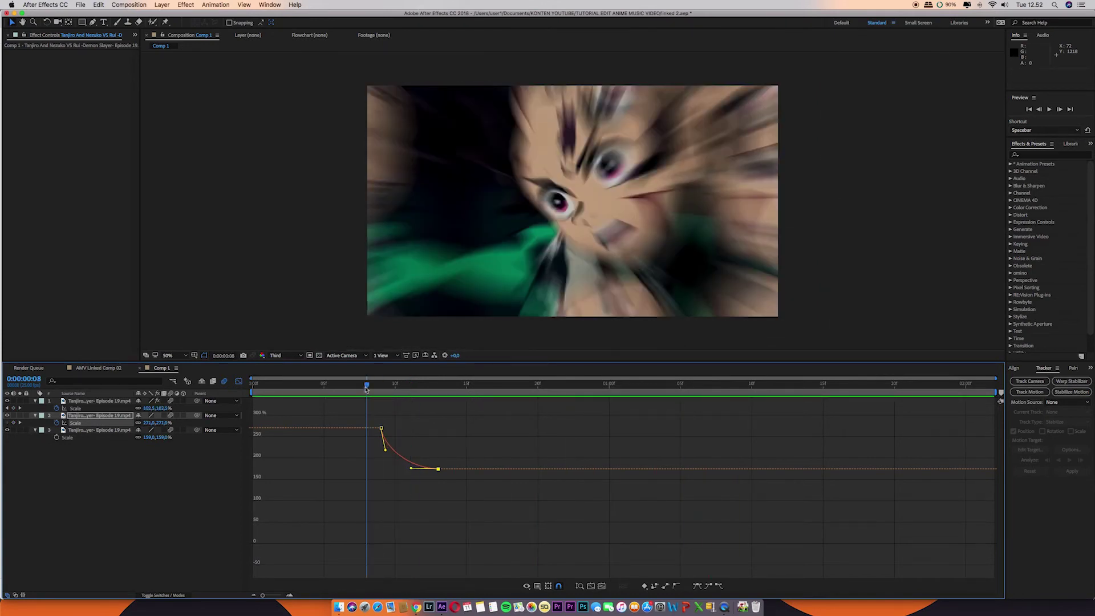
{"action": "key", "text": "space"}
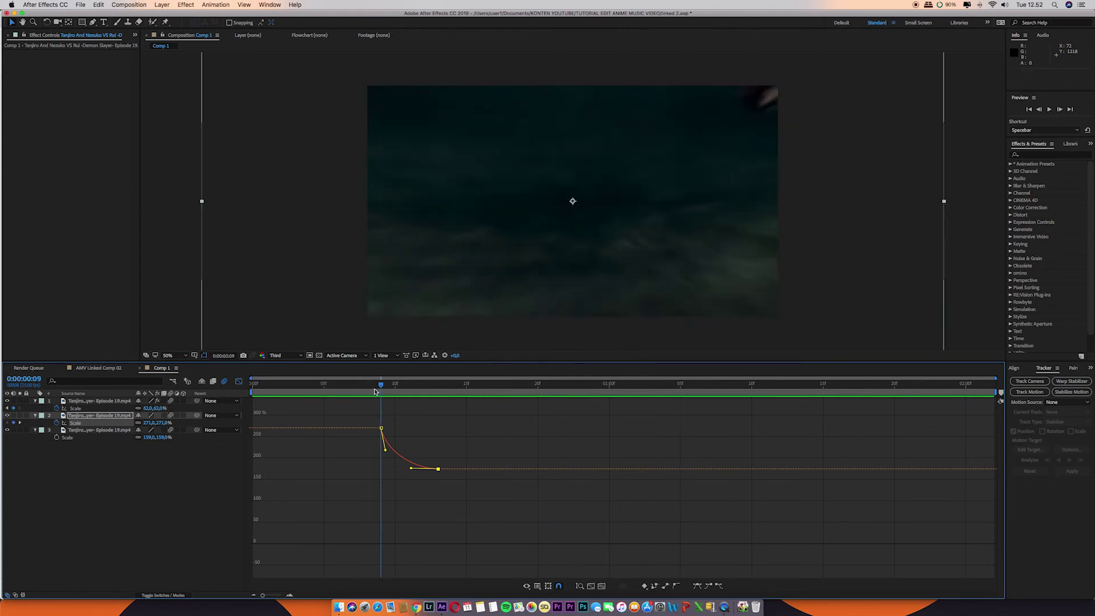
Step: Steepen the drop right after the 271% keyframe at frame 9, save, and replay the transition
{"action": "left_click_drag", "start_coordinate": [374, 390], "coordinate": [381, 390]}
{"action": "left_click", "coordinate": [382, 428]}
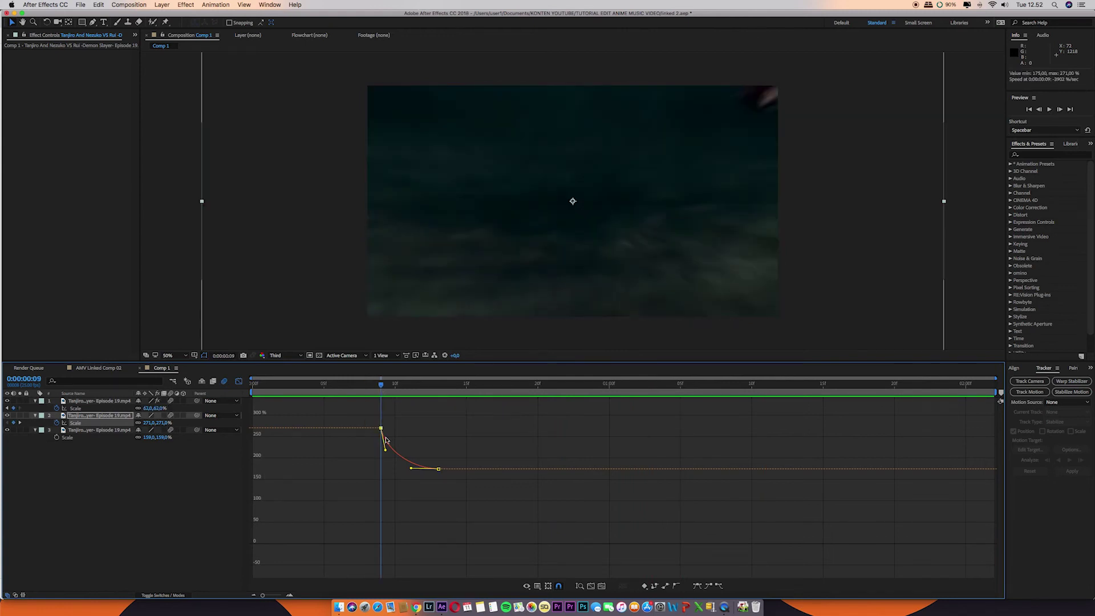
{"action": "left_click_drag", "start_coordinate": [385, 452], "coordinate": [384, 454]}
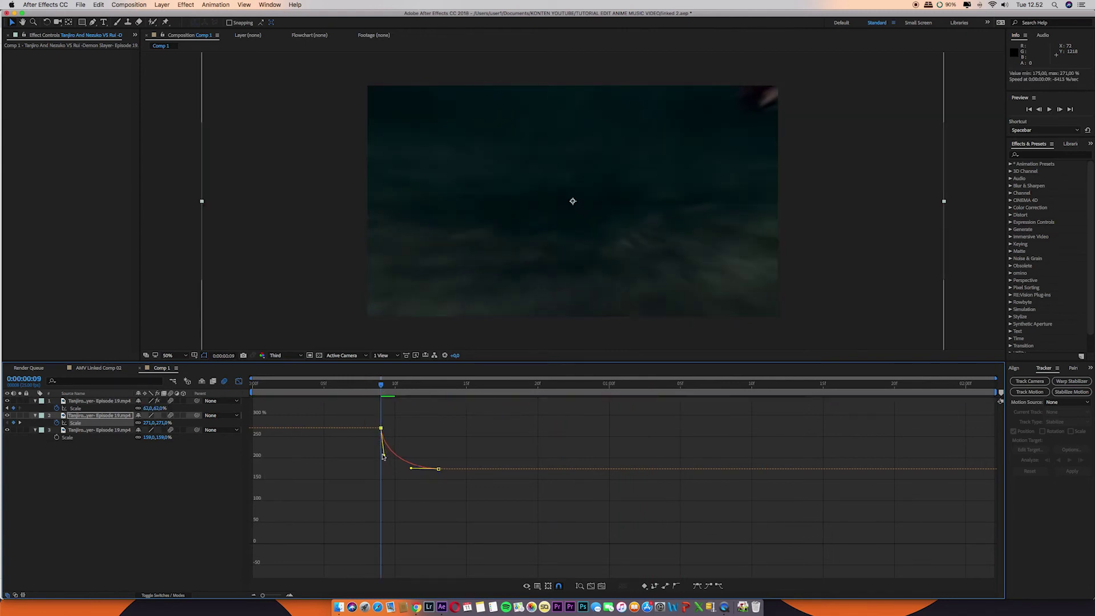
{"action": "key", "text": "super+s"}
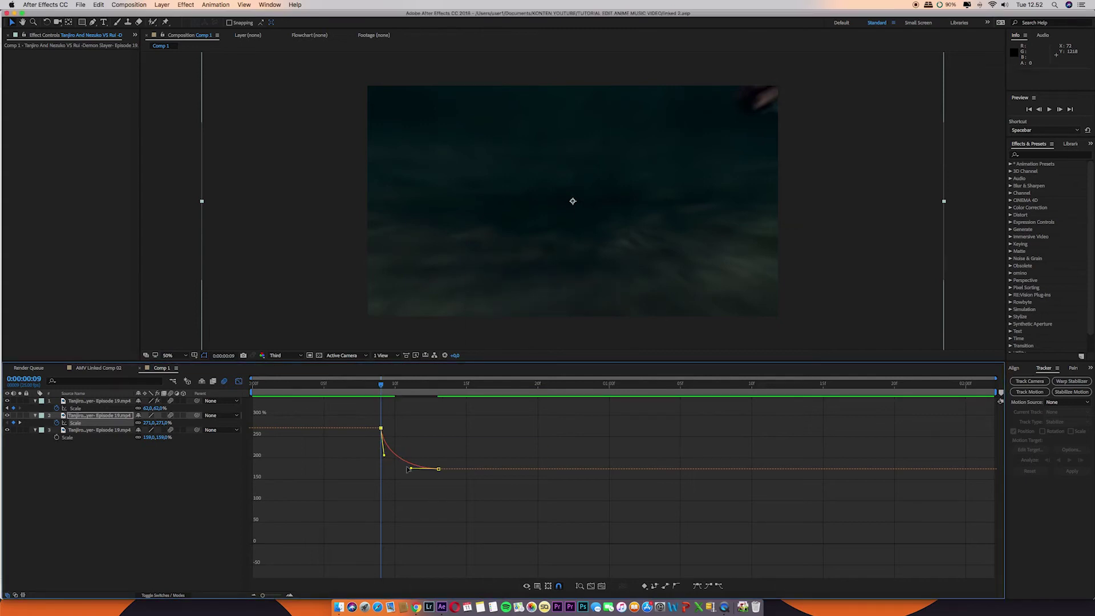
{"action": "key", "text": "space"}
{"action": "key", "text": "space"}
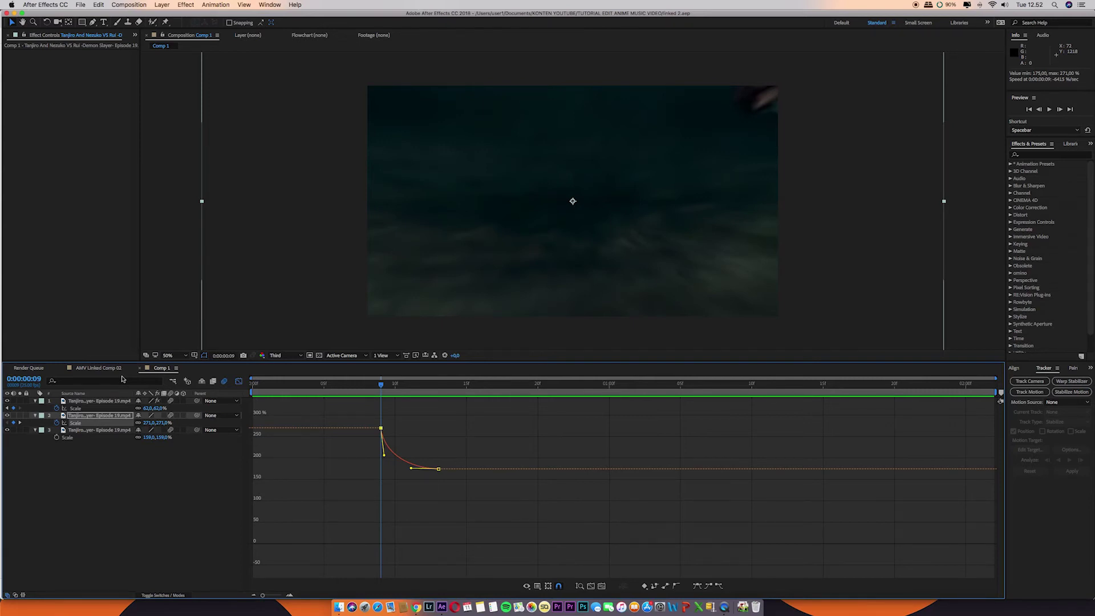
{"action": "left_click", "coordinate": [239, 381]}
{"action": "key", "text": "space"}
Step: Keyframe layer 2's Scale at 175% on 1:06 and a larger zoom-in value at 1:11
{"action": "left_click_drag", "start_coordinate": [752, 393], "coordinate": [695, 393]}
{"action": "left_click", "coordinate": [693, 417]}
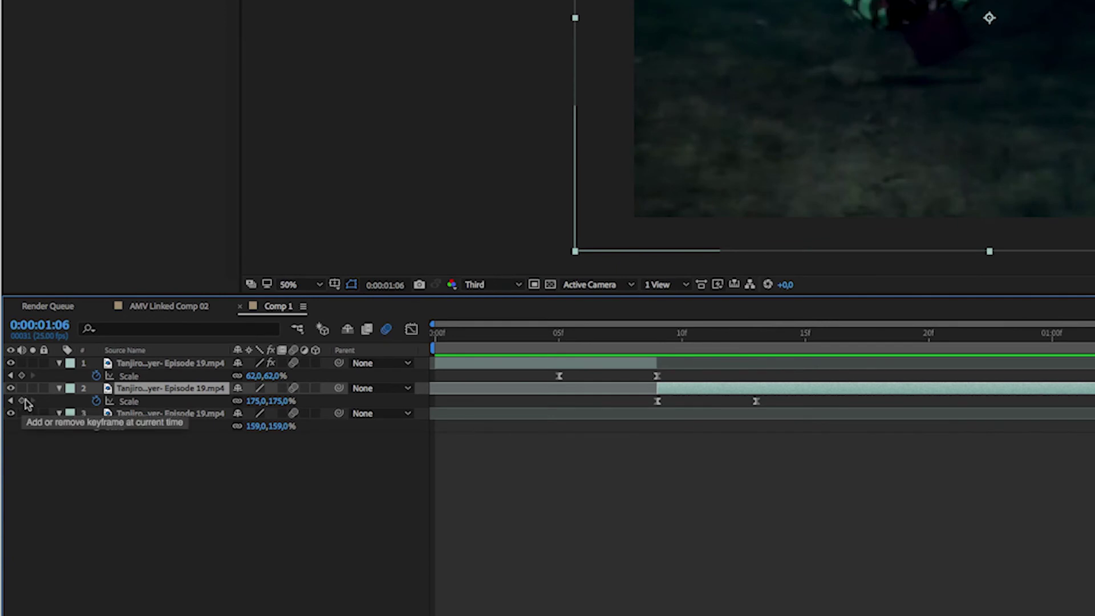
{"action": "left_click", "coordinate": [23, 402]}
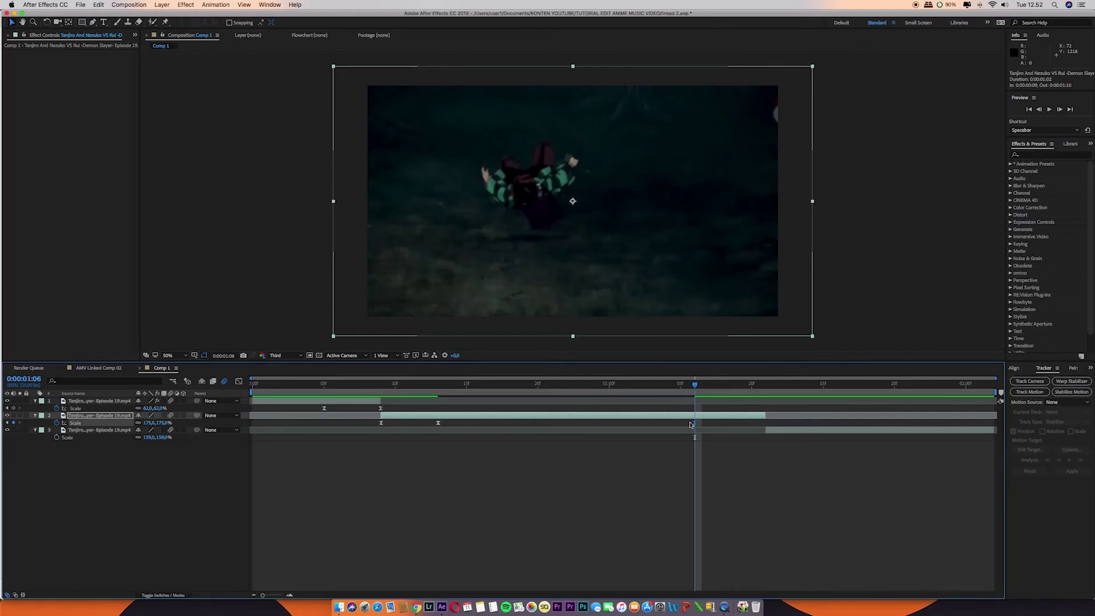
{"action": "left_click", "coordinate": [439, 423]}
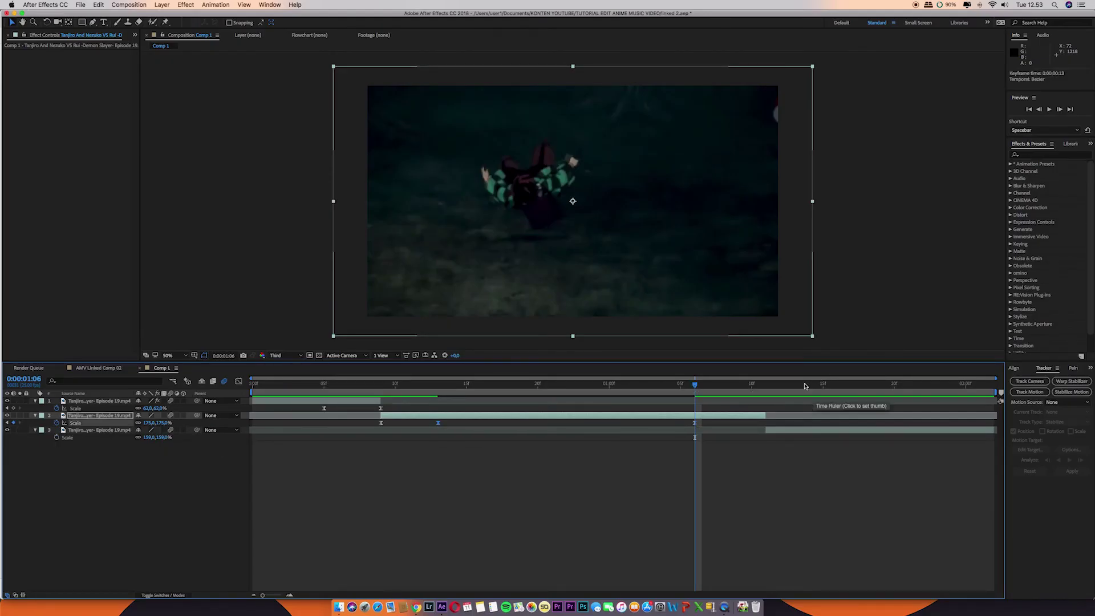
{"action": "left_click_drag", "start_coordinate": [703, 388], "coordinate": [761, 393]}
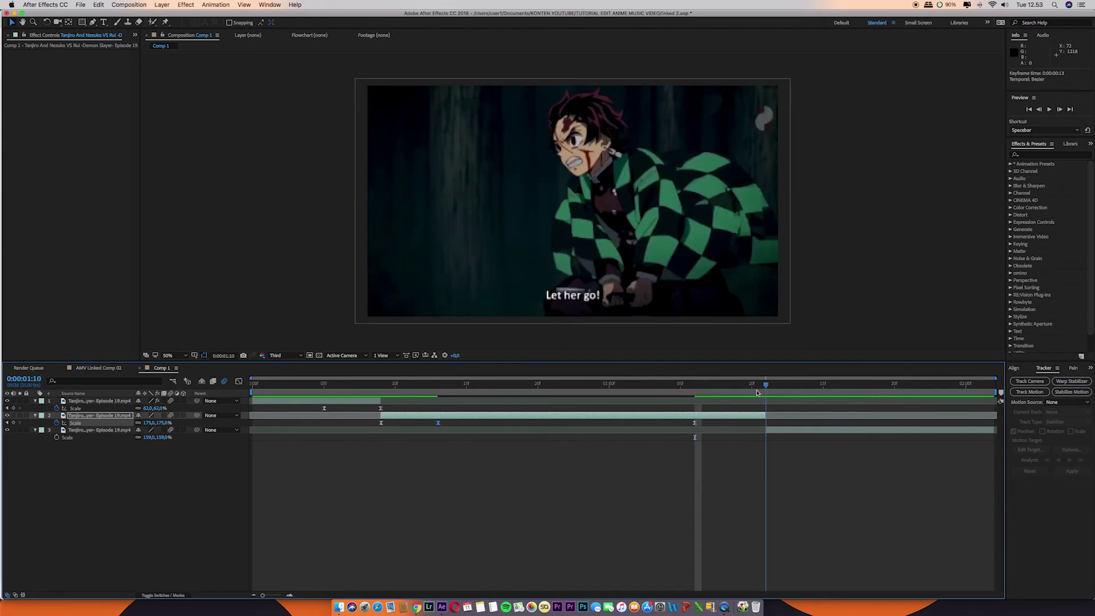
{"action": "left_click", "coordinate": [758, 393]}
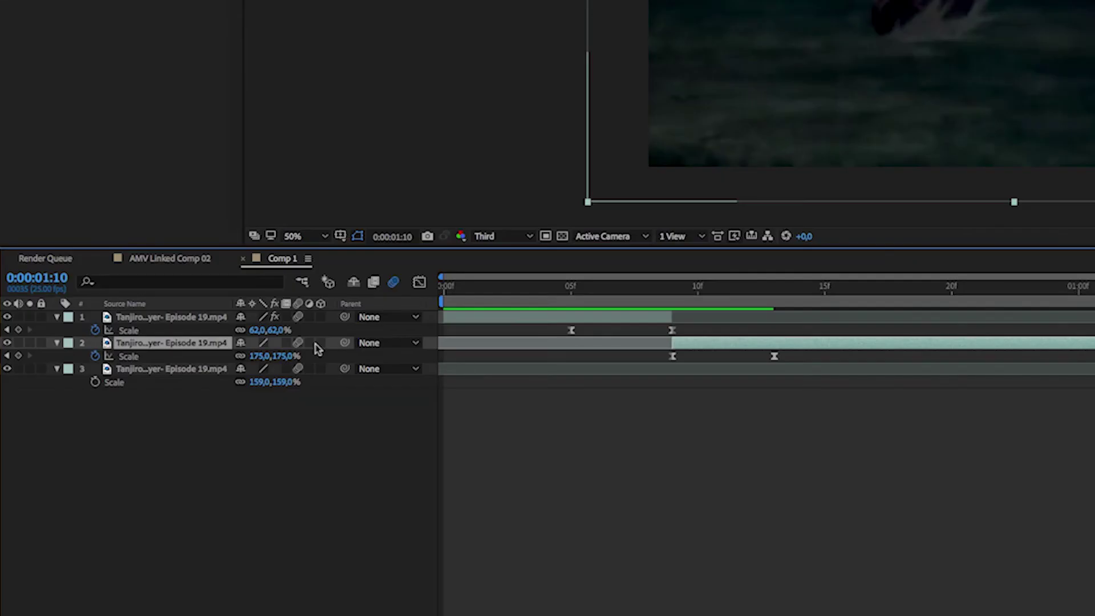
{"action": "left_click_drag", "start_coordinate": [285, 357], "coordinate": [371, 364]}
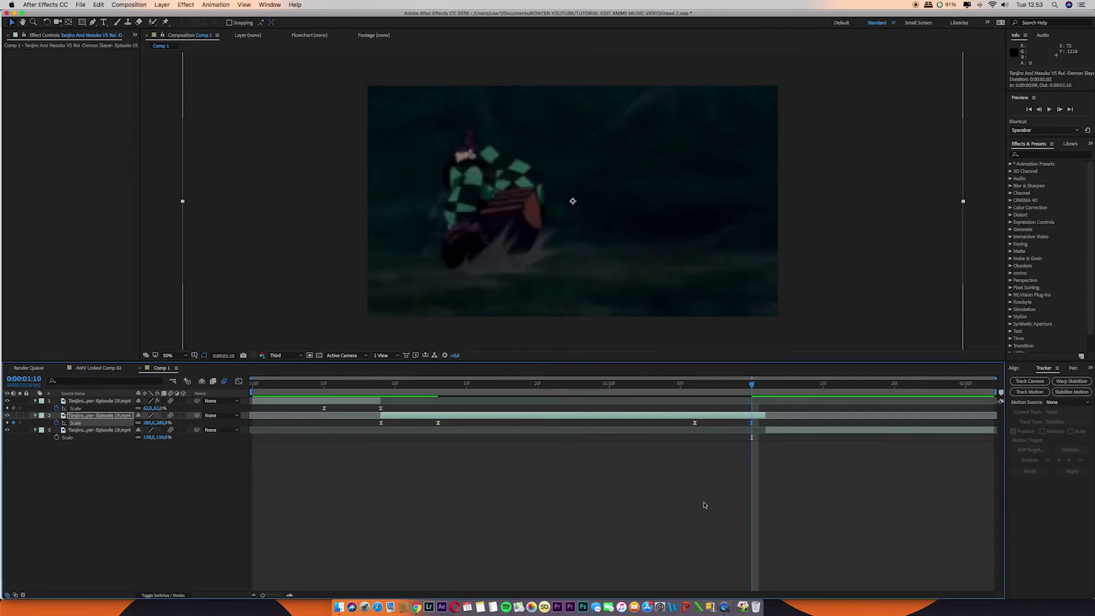
{"action": "left_click_drag", "start_coordinate": [753, 425], "coordinate": [763, 424]}
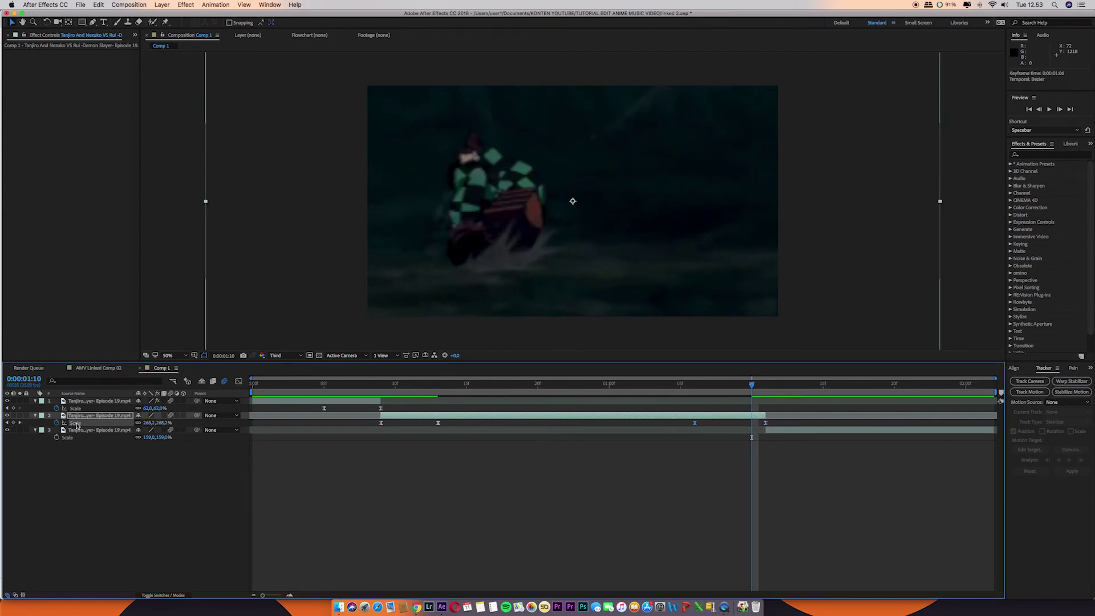
Step: Pull the 1:11 keyframe's incoming handle so the zoom starts late, then step through from 1:06
{"action": "left_click", "coordinate": [238, 383]}
{"action": "left_click", "coordinate": [696, 469]}
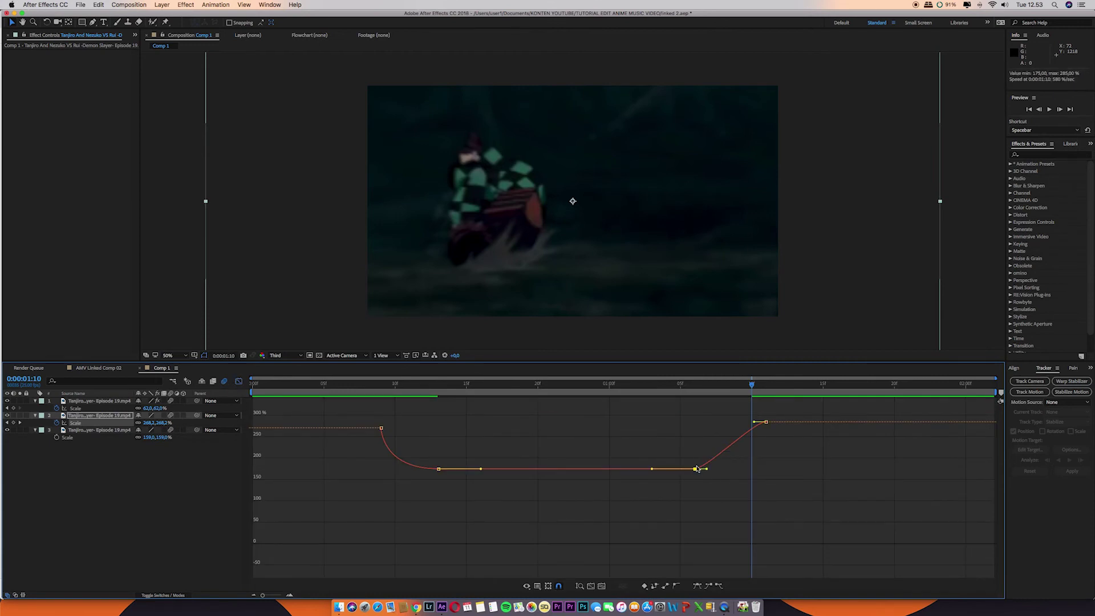
{"action": "left_click_drag", "start_coordinate": [754, 425], "coordinate": [763, 459]}
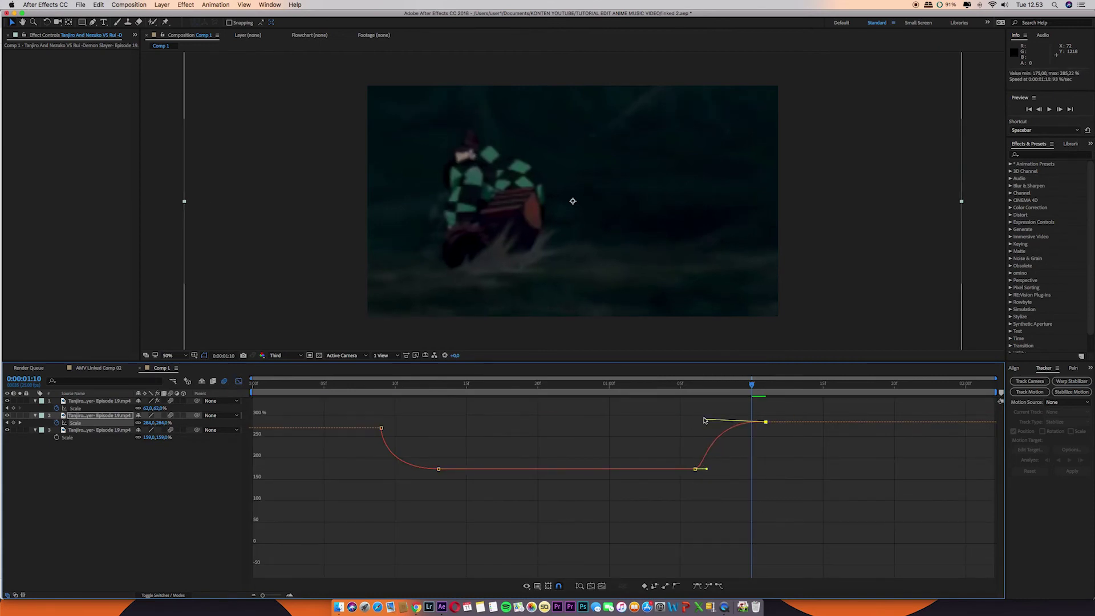
{"action": "left_click", "coordinate": [696, 391]}
{"action": "key", "text": "Page_Down"}
{"action": "key", "text": "Page_Down"}
{"action": "key", "text": "Page_Down"}
{"action": "key", "text": "Page_Down"}
{"action": "key", "text": "shift+F3"}
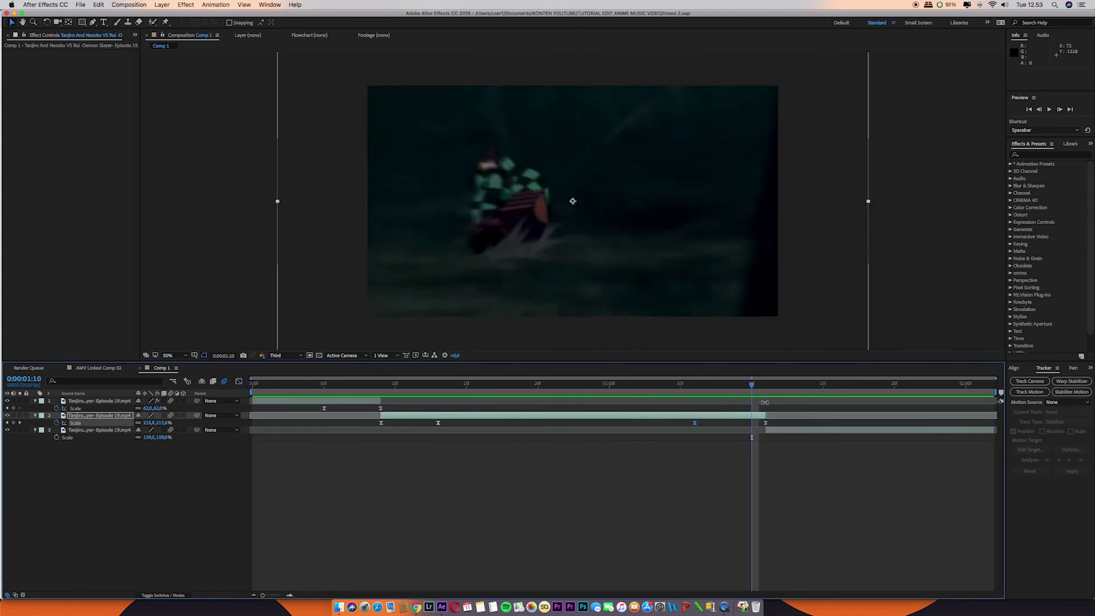
{"action": "left_click_drag", "start_coordinate": [753, 386], "coordinate": [816, 392]}
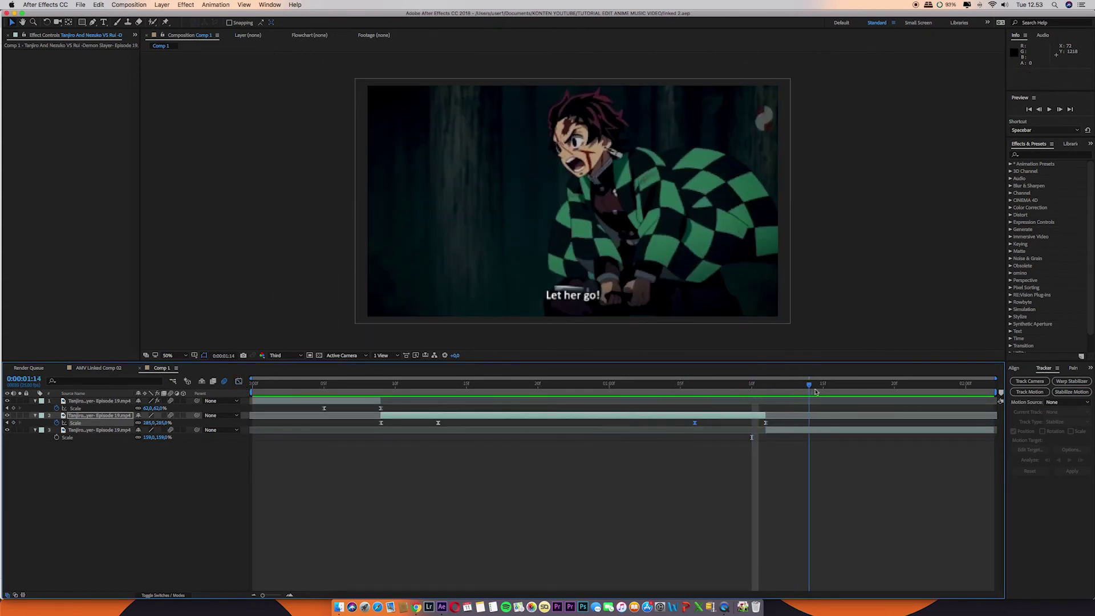
Step: Keyframe layer 3's Scale at 159% at 1:15 and 256% at 1:11, then check the cut
{"action": "left_click", "coordinate": [799, 430]}
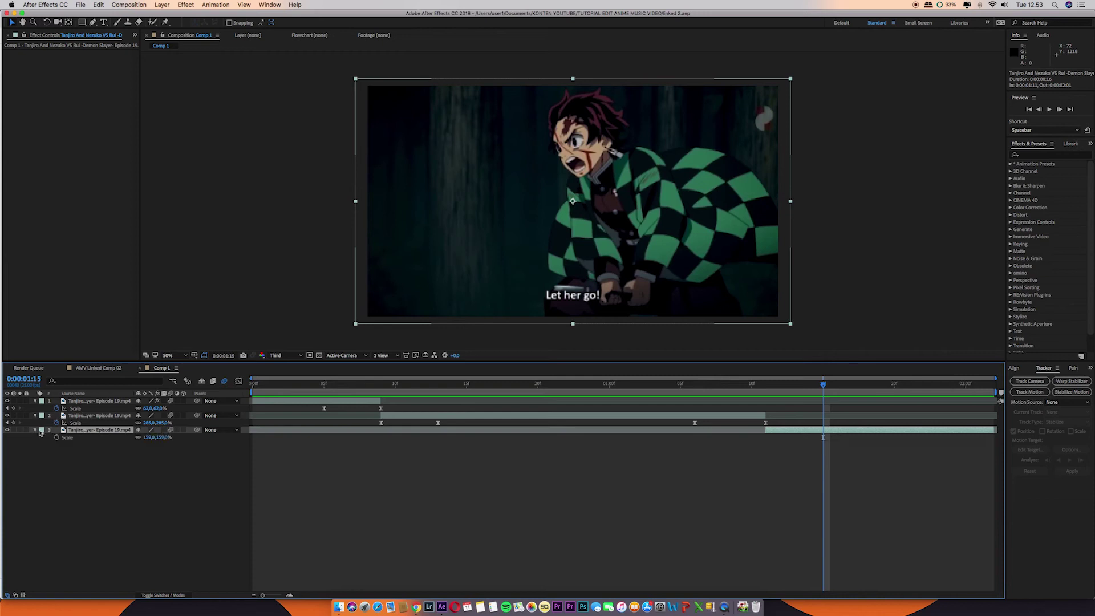
{"action": "left_click", "coordinate": [56, 438]}
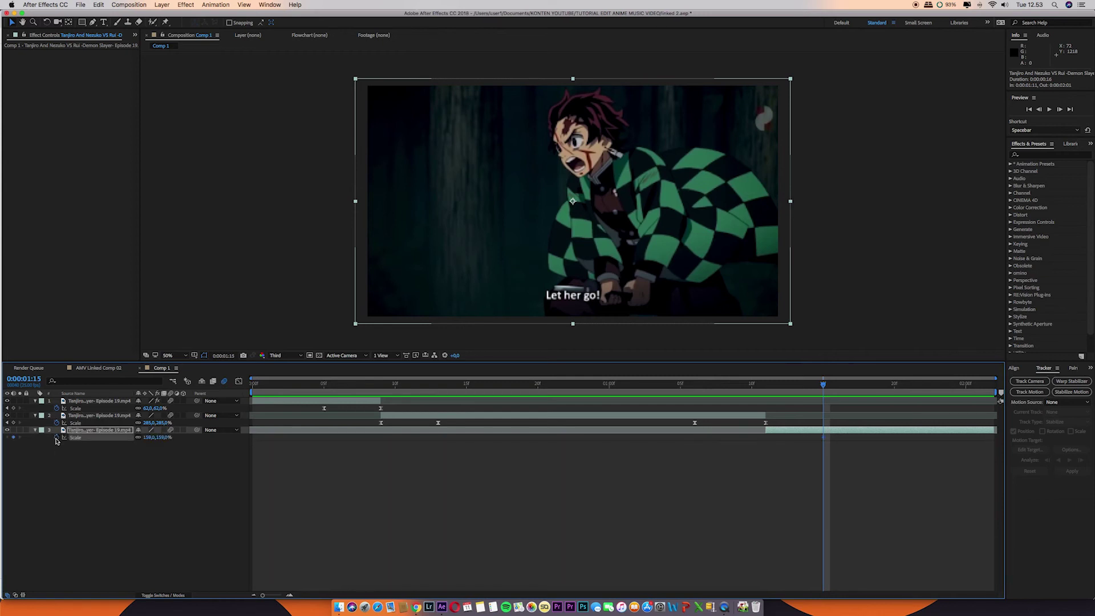
{"action": "left_click_drag", "start_coordinate": [825, 384], "coordinate": [766, 384]}
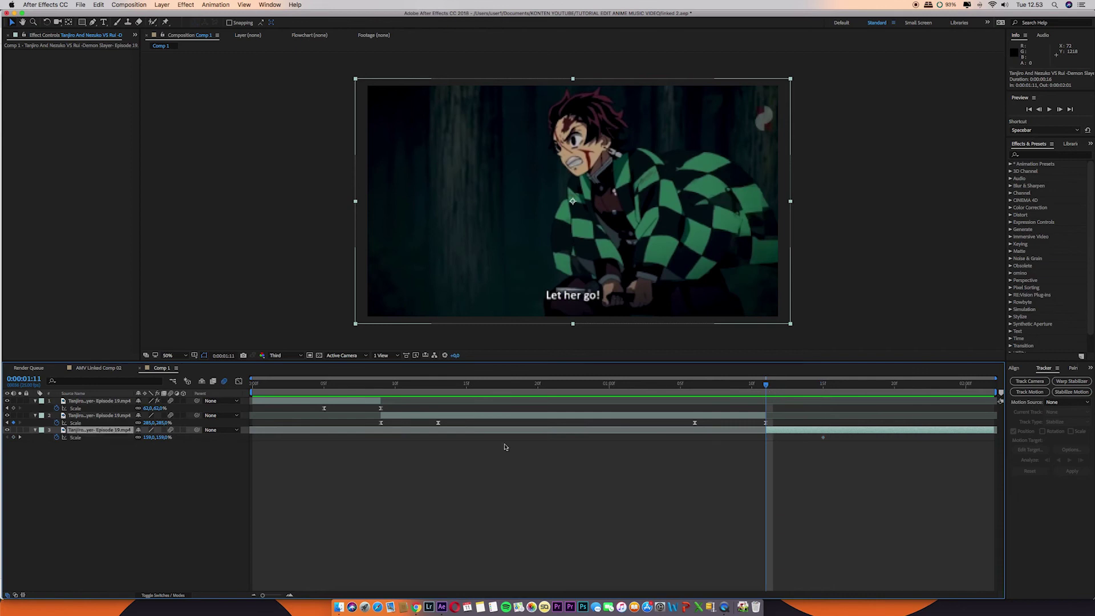
{"action": "left_click_drag", "start_coordinate": [147, 438], "coordinate": [212, 445]}
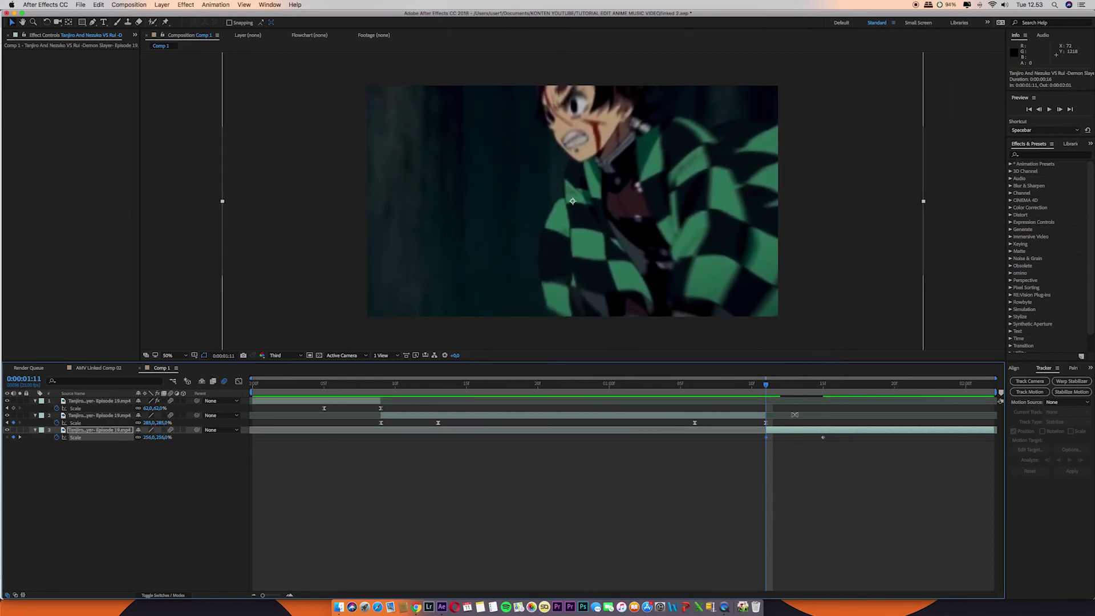
{"action": "mouse_move", "coordinate": [753, 387]}
{"action": "left_mouse_down"}
{"action": "mouse_move", "coordinate": [738, 388]}
{"action": "mouse_move", "coordinate": [768, 388]}
{"action": "left_mouse_up"}
Step: Apply Easy Ease to layer 3's Scale keyframes
{"action": "right_click", "coordinate": [767, 439]}
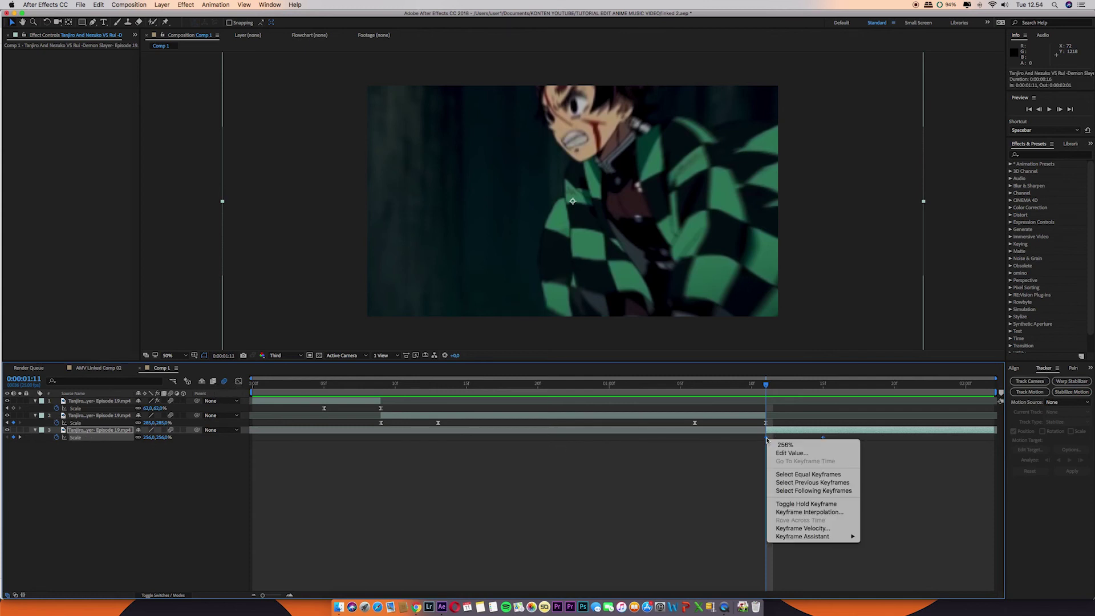
{"action": "mouse_move", "coordinate": [850, 538]}
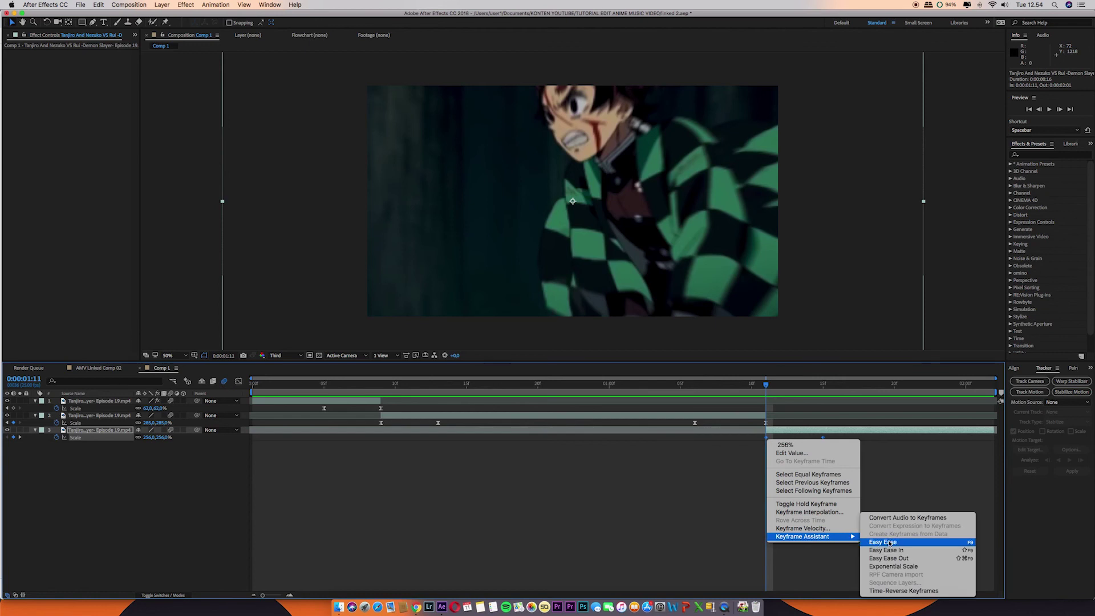
{"action": "left_click", "coordinate": [891, 544]}
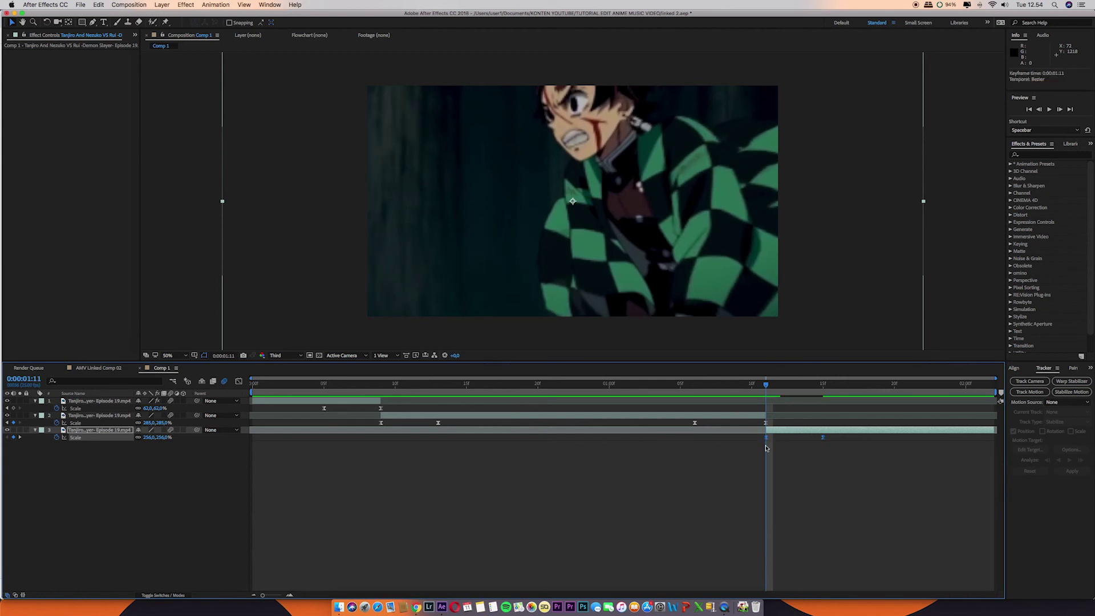
Step: In the Graph Editor, make layer 3's Scale drop sharply from 256% and ease into 159%, then preview
{"action": "left_click", "coordinate": [239, 382]}
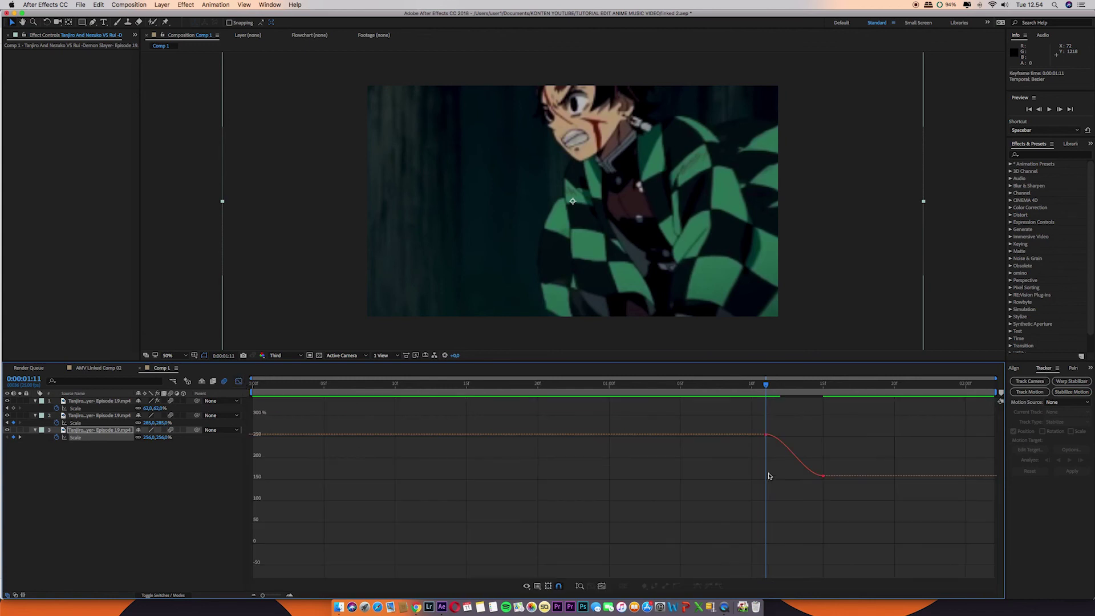
{"action": "left_click_drag", "start_coordinate": [768, 476], "coordinate": [834, 479]}
{"action": "key", "text": "space"}
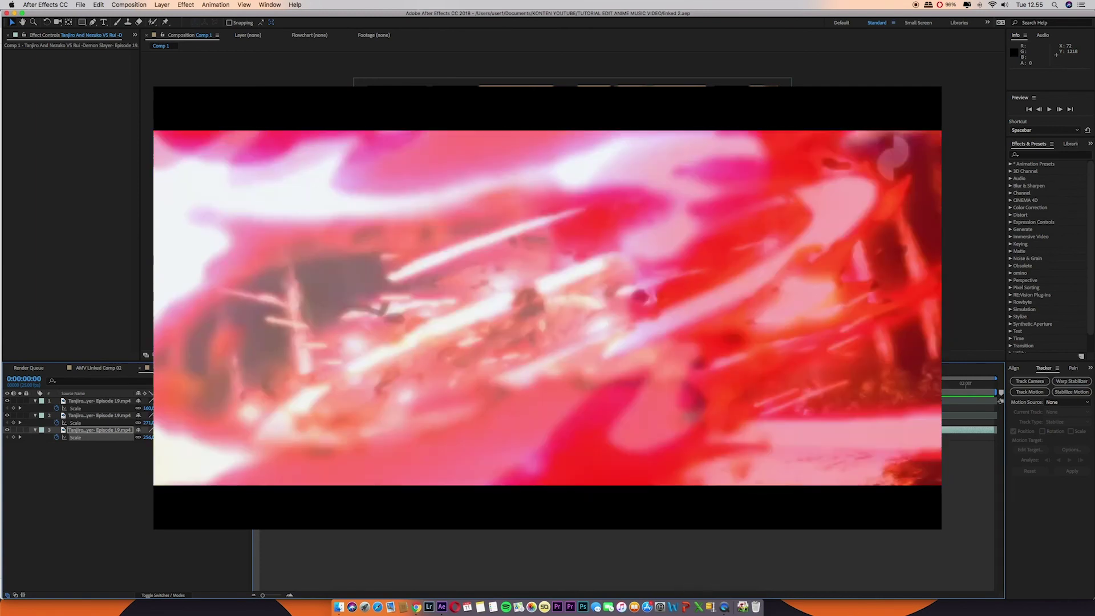
Step: Replay the zoom transition several times from the start, then close the full-screen preview
{"action": "key", "text": "Page_Down"}
{"action": "key", "text": "Page_Down"}
{"action": "key", "text": "Page_Down"}
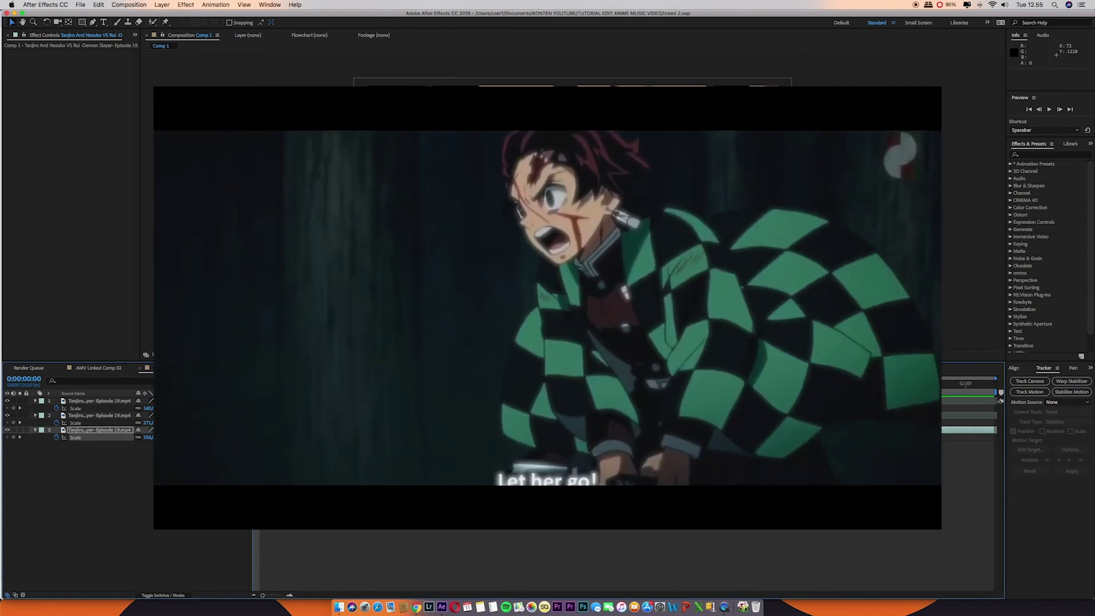
{"action": "key", "text": "Home"}
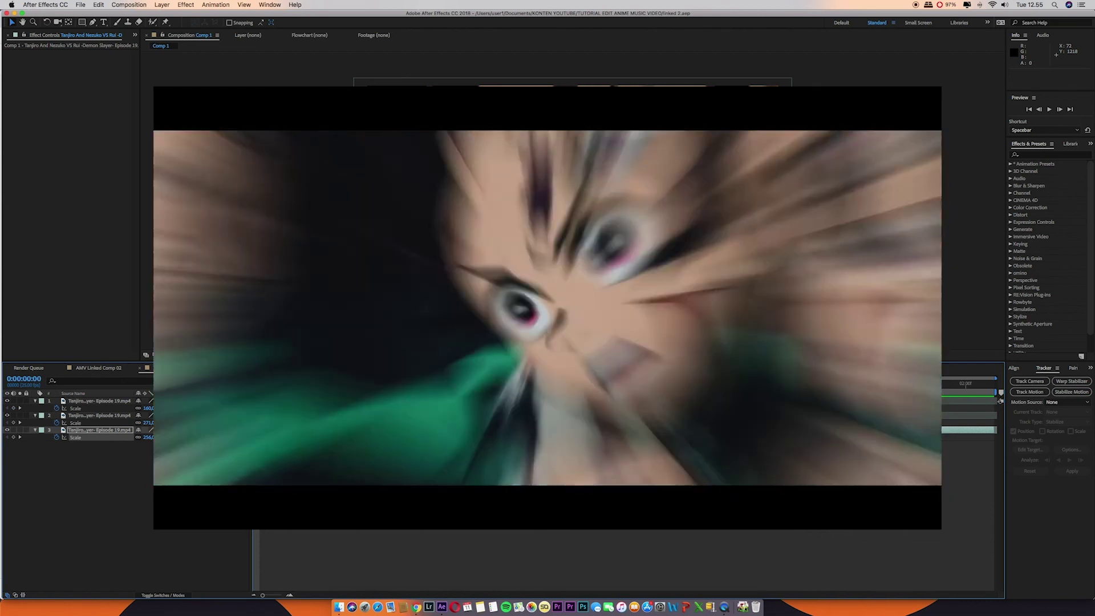
{"action": "key", "text": "Page_Down"}
{"action": "key", "text": "Page_Down"}
{"action": "key", "text": "Page_Down"}
{"action": "key", "text": "Home"}
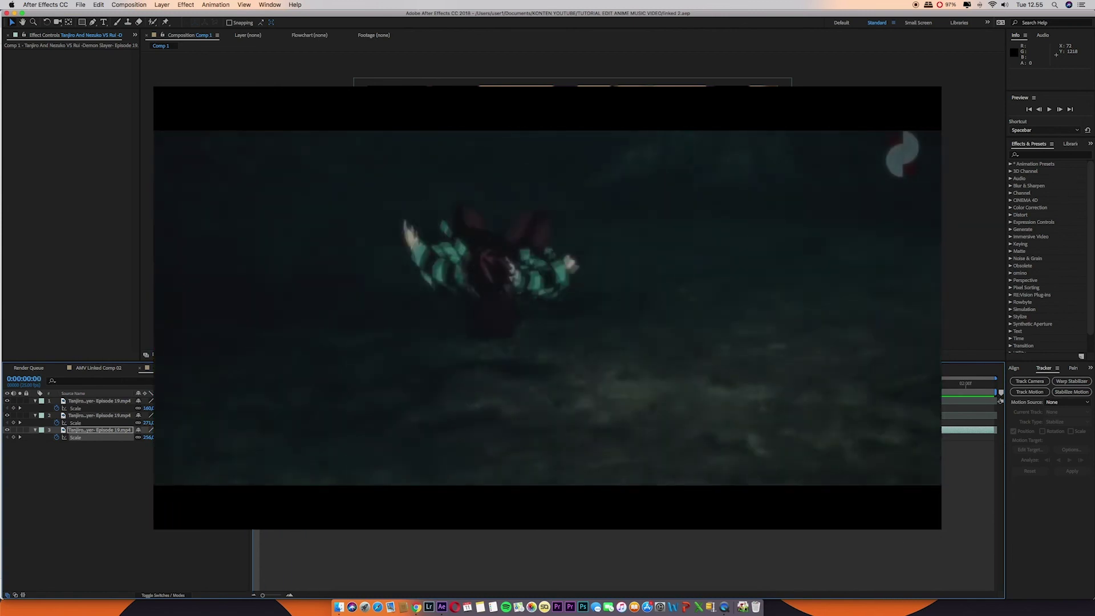
{"action": "key", "text": "space"}
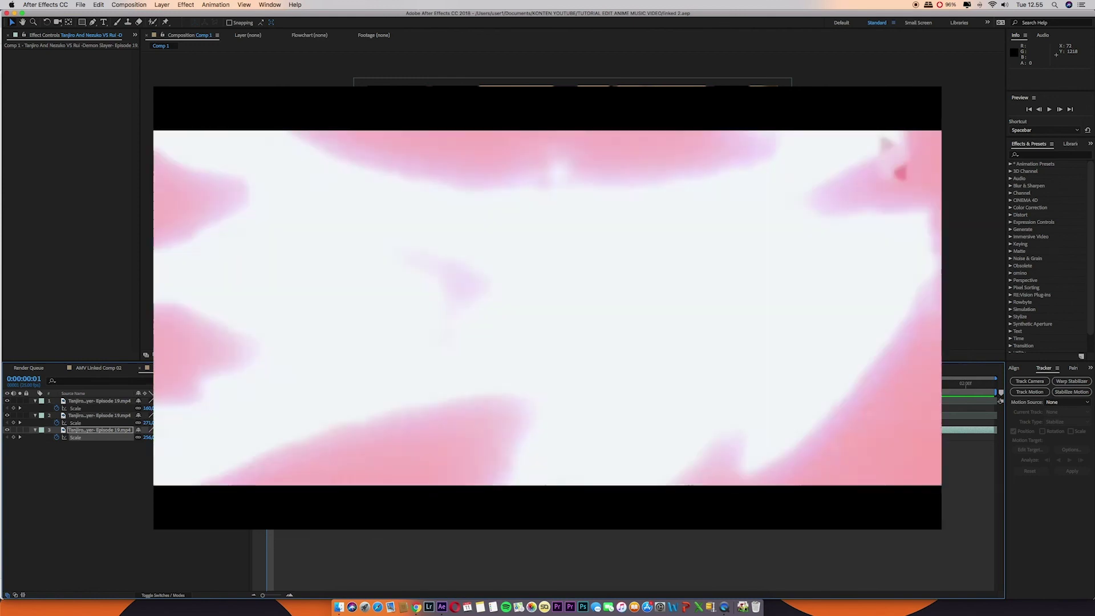
{"action": "left_click", "coordinate": [253, 387]}
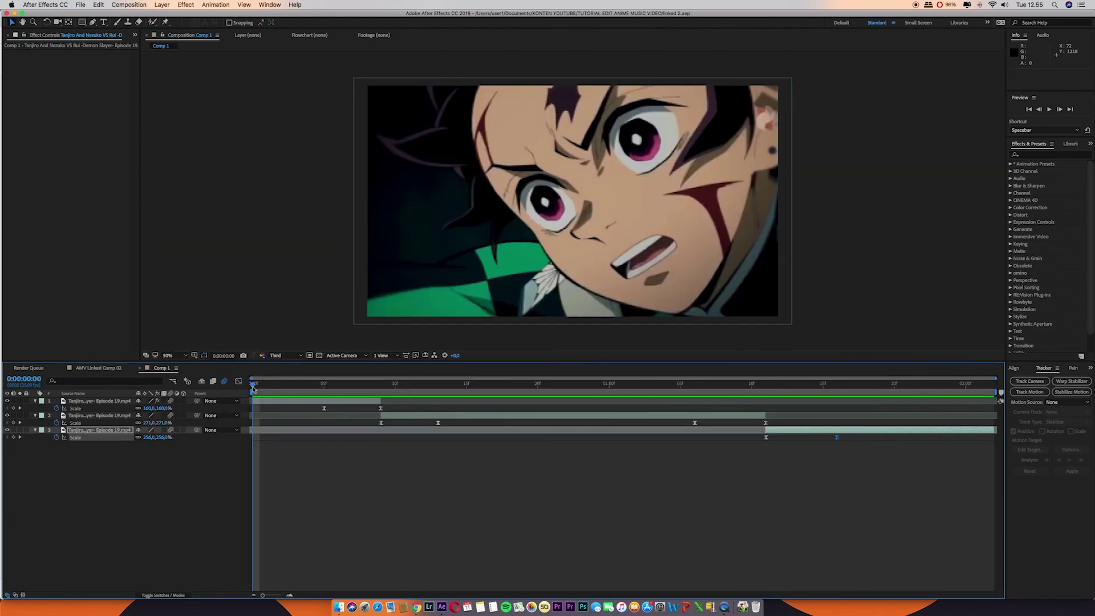